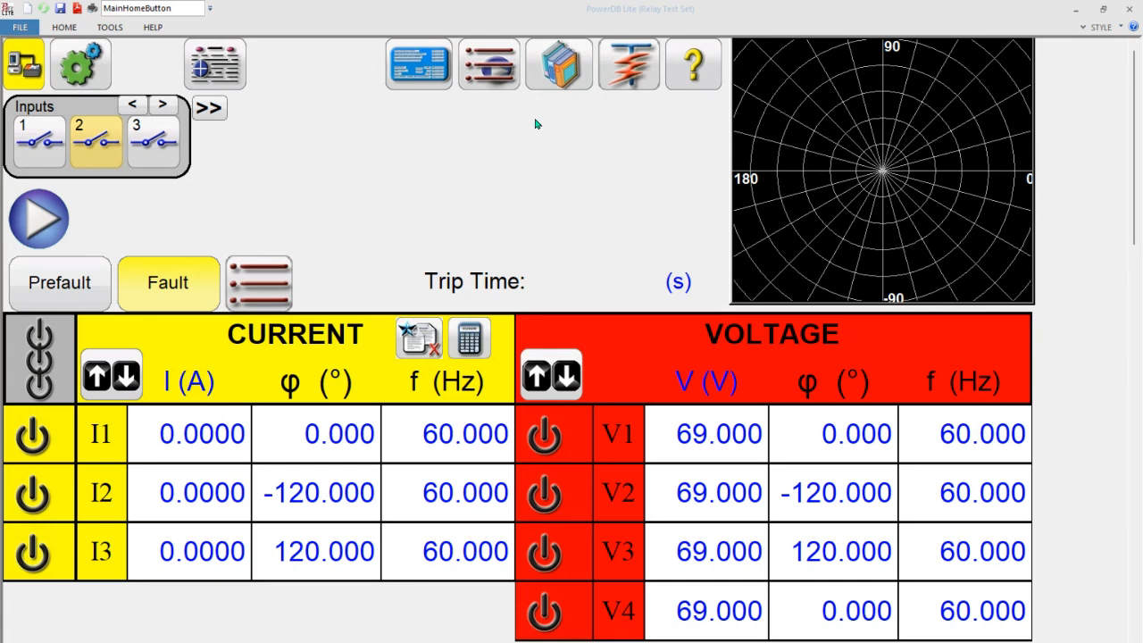
- Open the simple ramp test and view the test types available for adding
left_click(503, 80)
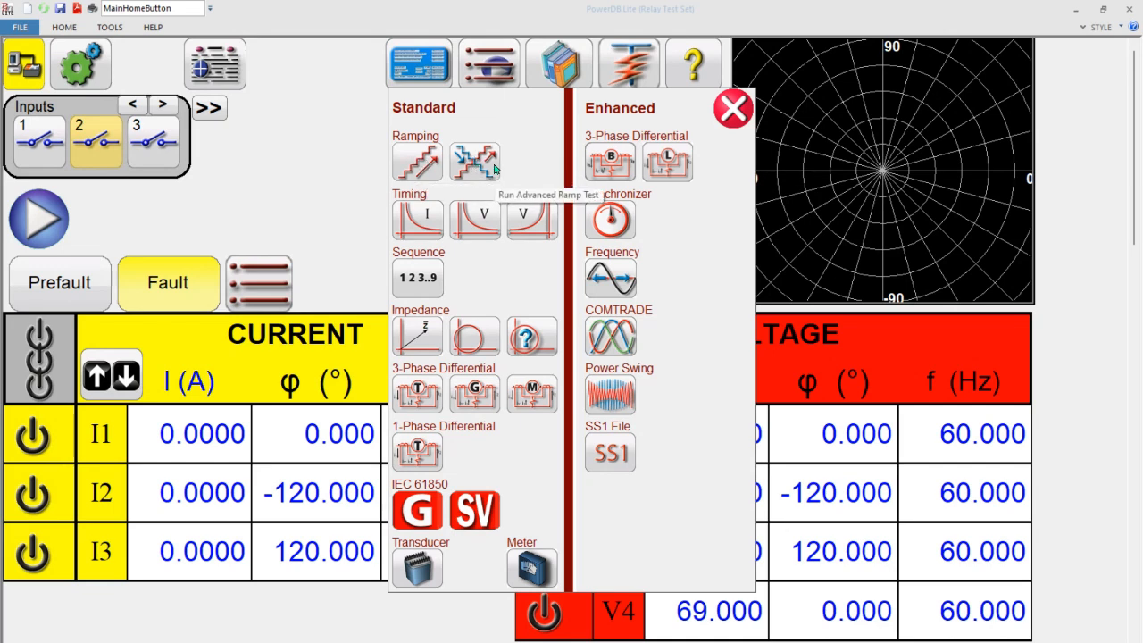
left_click(417, 162)
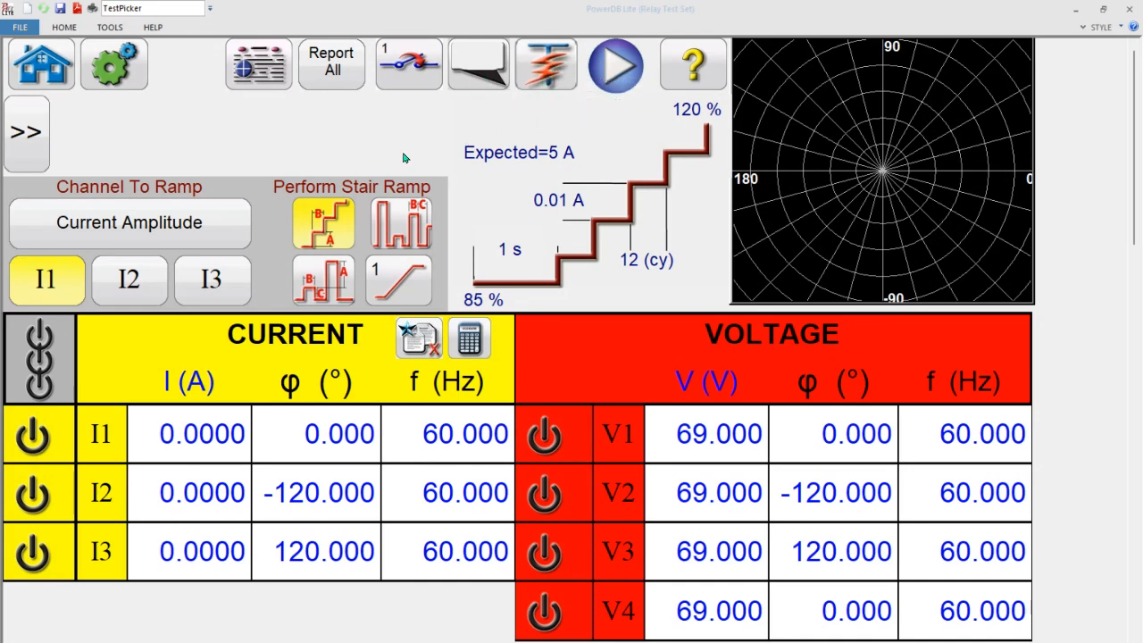
left_click(563, 76)
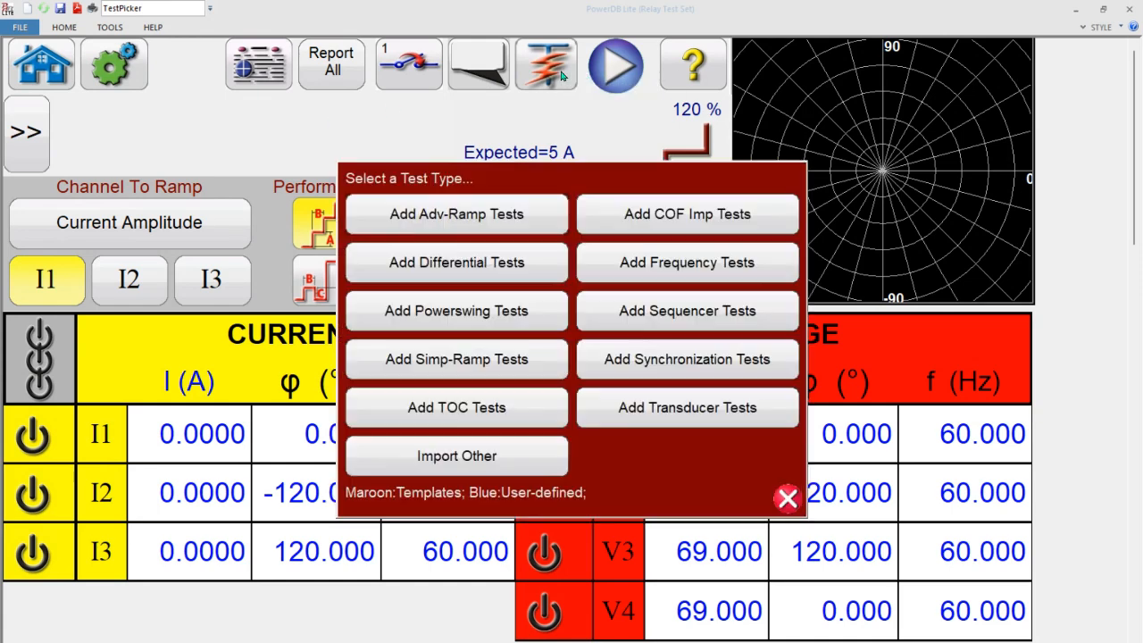
left_click(788, 499)
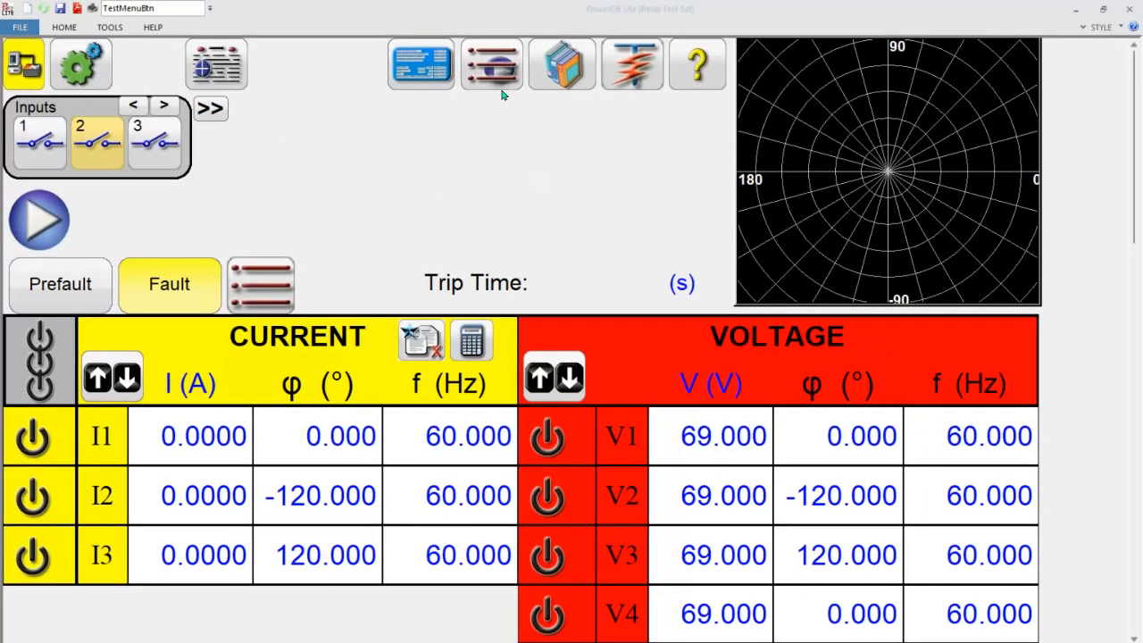
- Open the simple ramp test and choose Voltage Amplitude as the channel to ramp
left_click(505, 67)
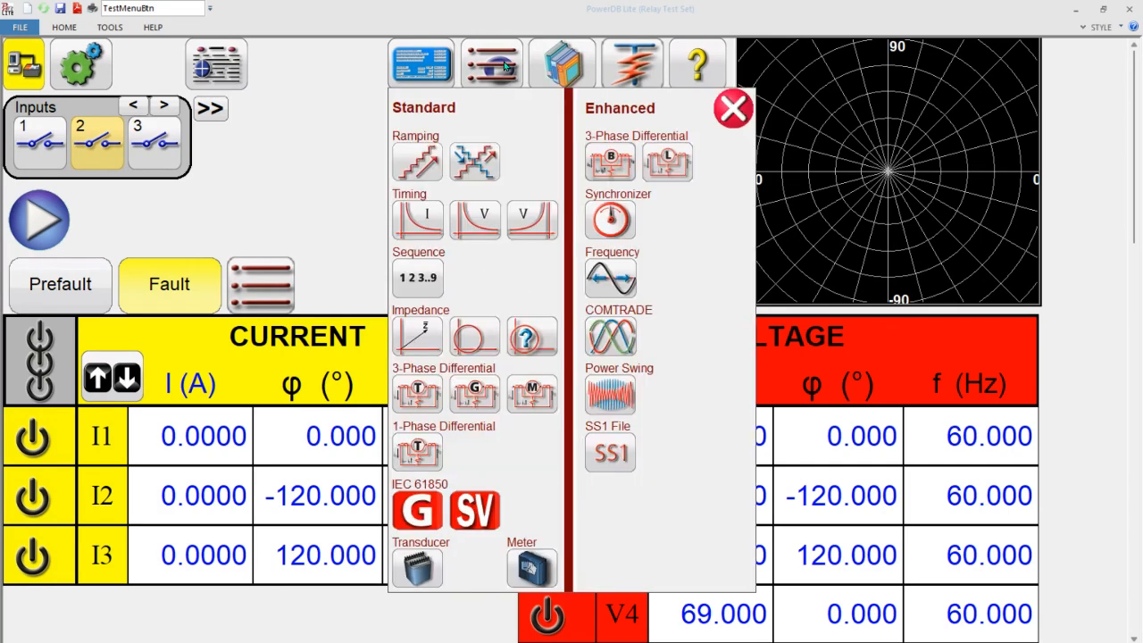
left_click(418, 163)
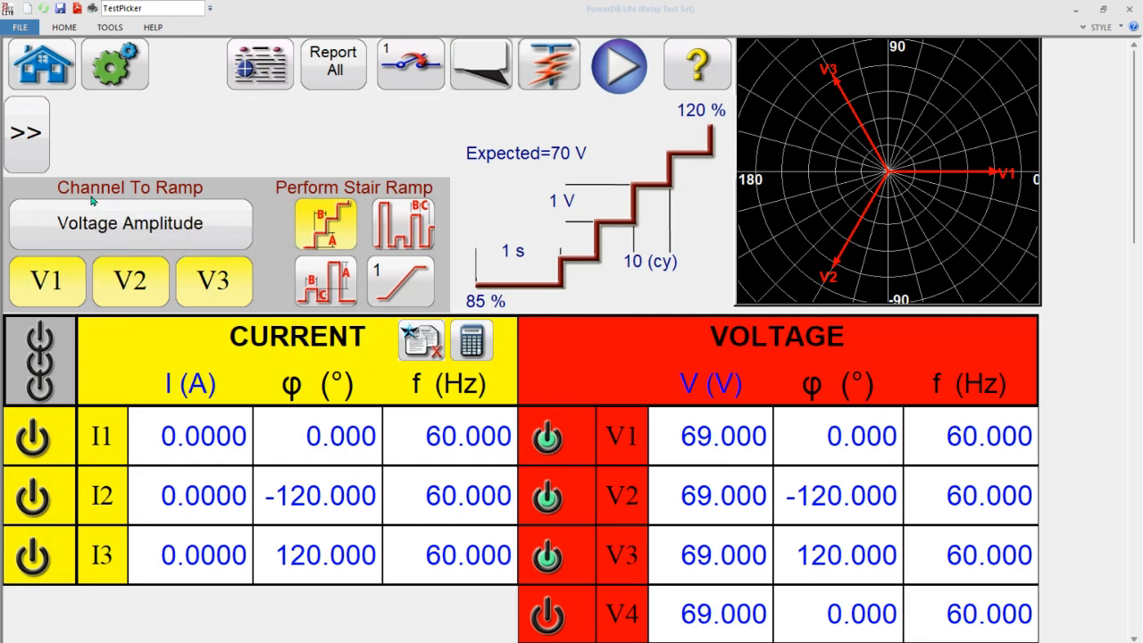
left_click(168, 231)
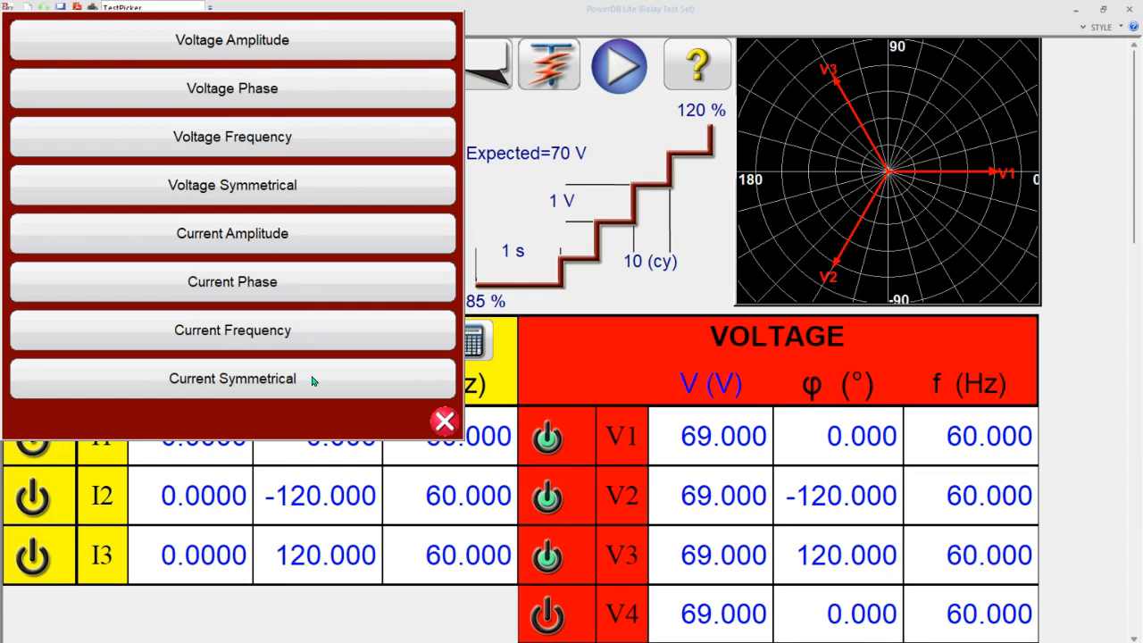
left_click(303, 49)
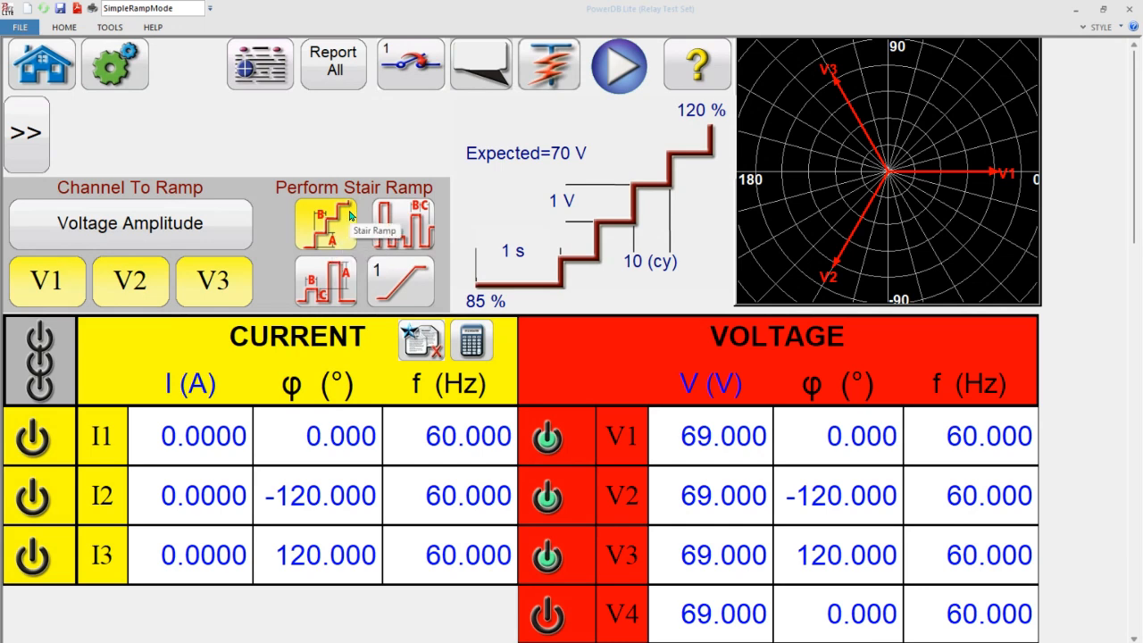
- Preview the pulse ramp and binary ramp modes and return to the stair ramp
left_click(340, 260)
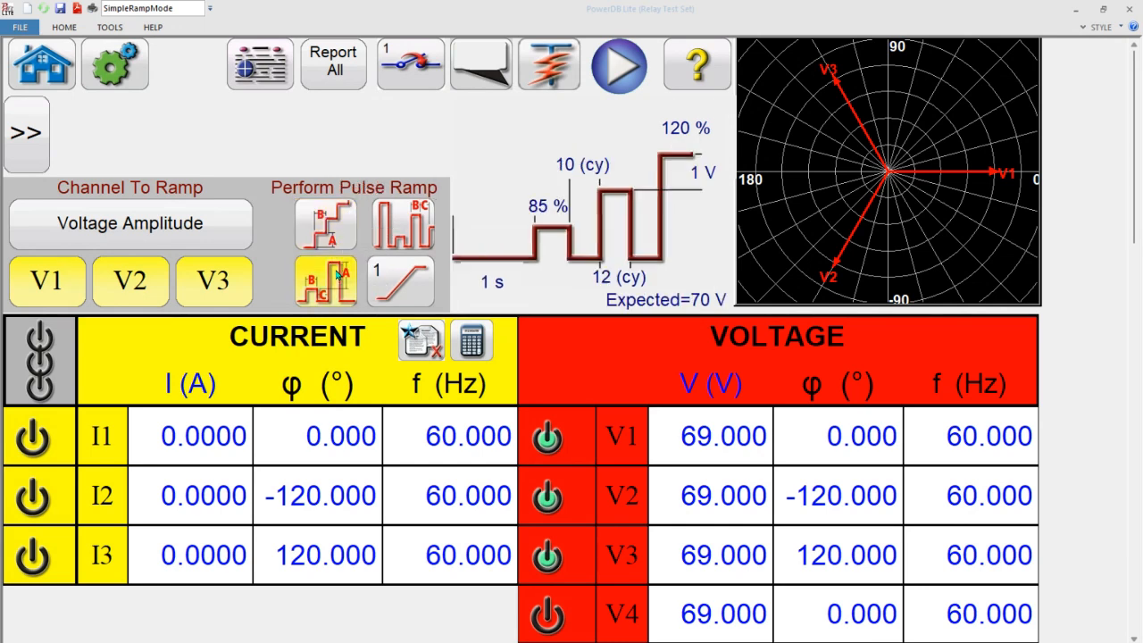
left_click(398, 244)
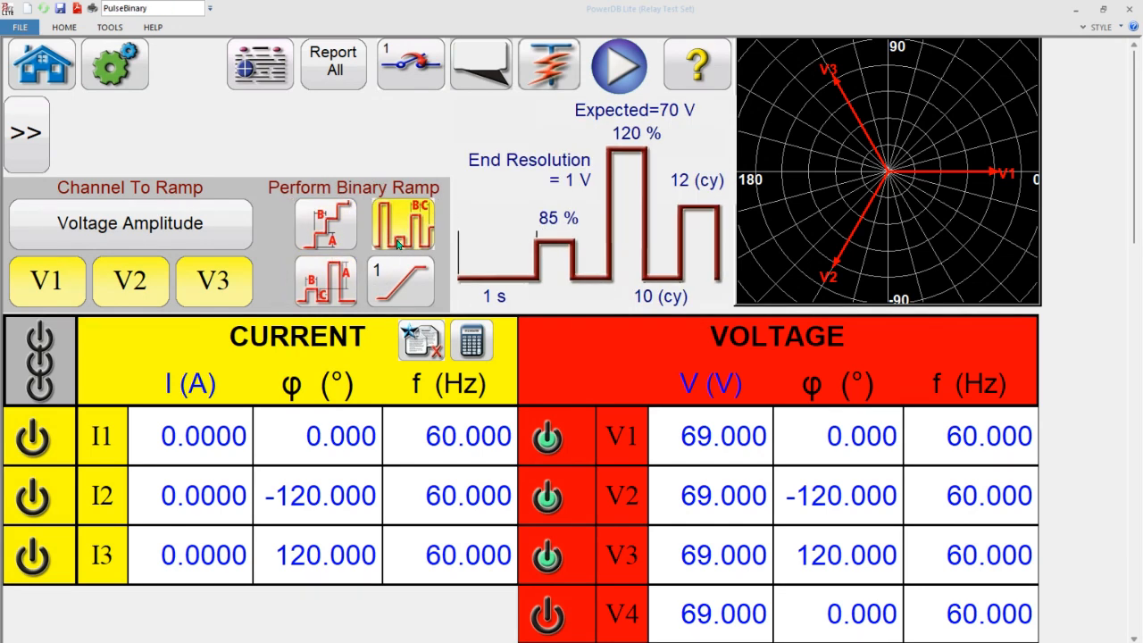
left_click(330, 224)
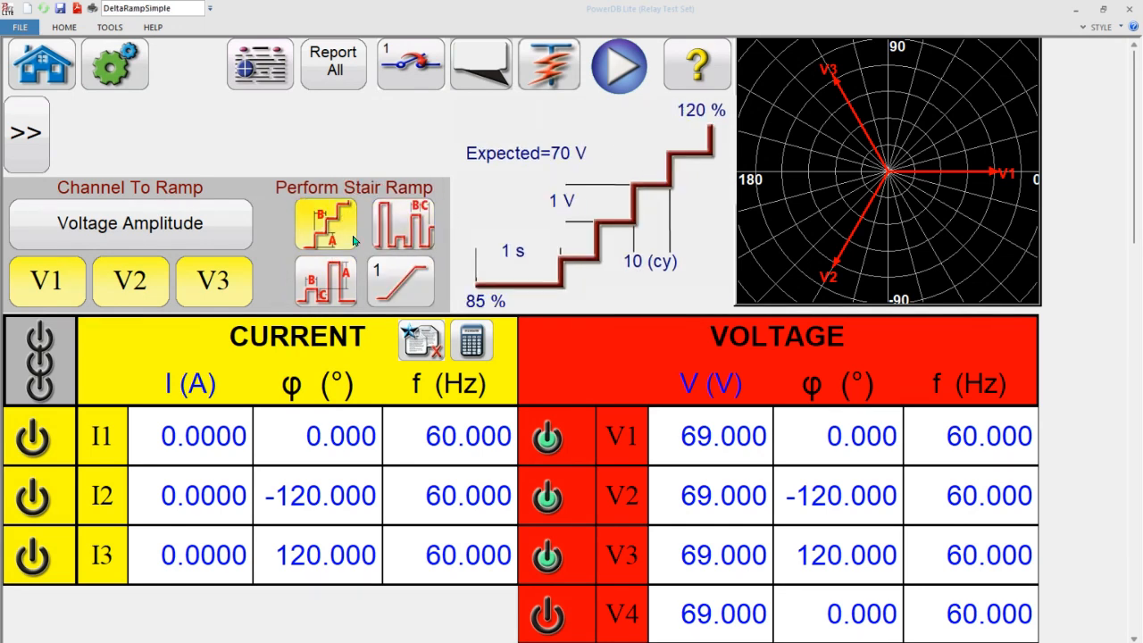
- Look through the options for the number of ramps and keep a single ramp
left_click(383, 287)
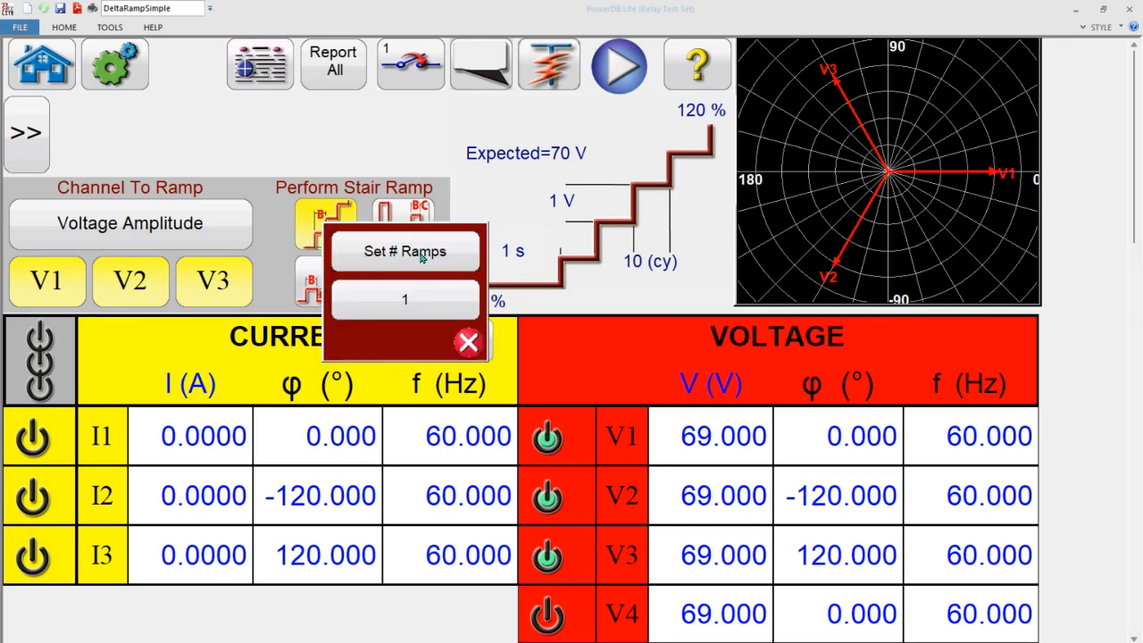
left_click(422, 257)
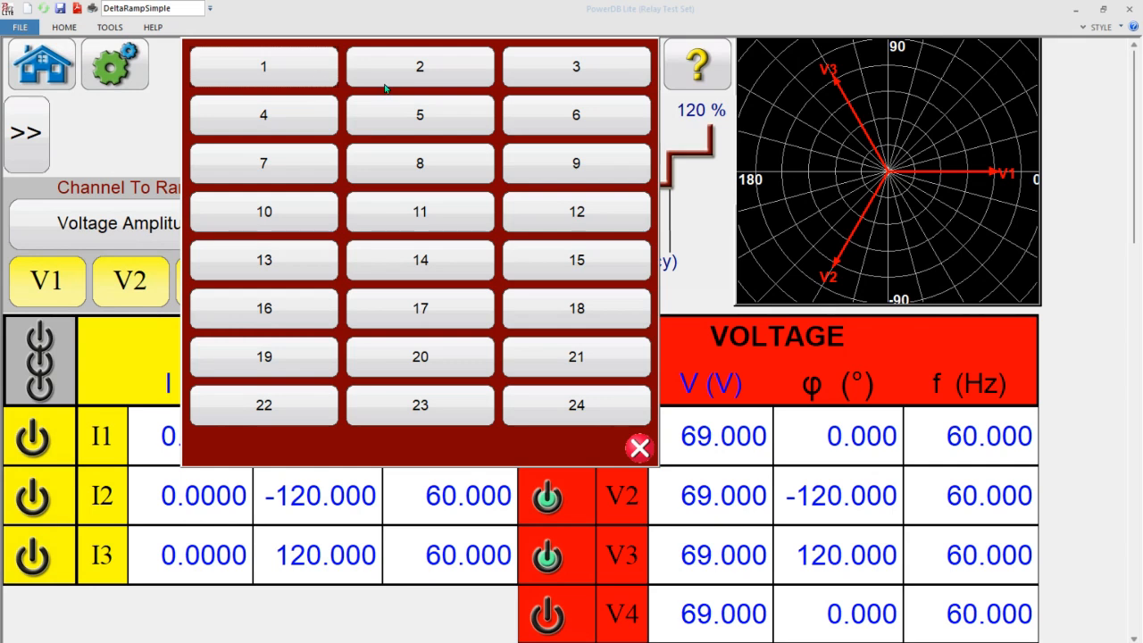
left_click(643, 457)
left_click(415, 295)
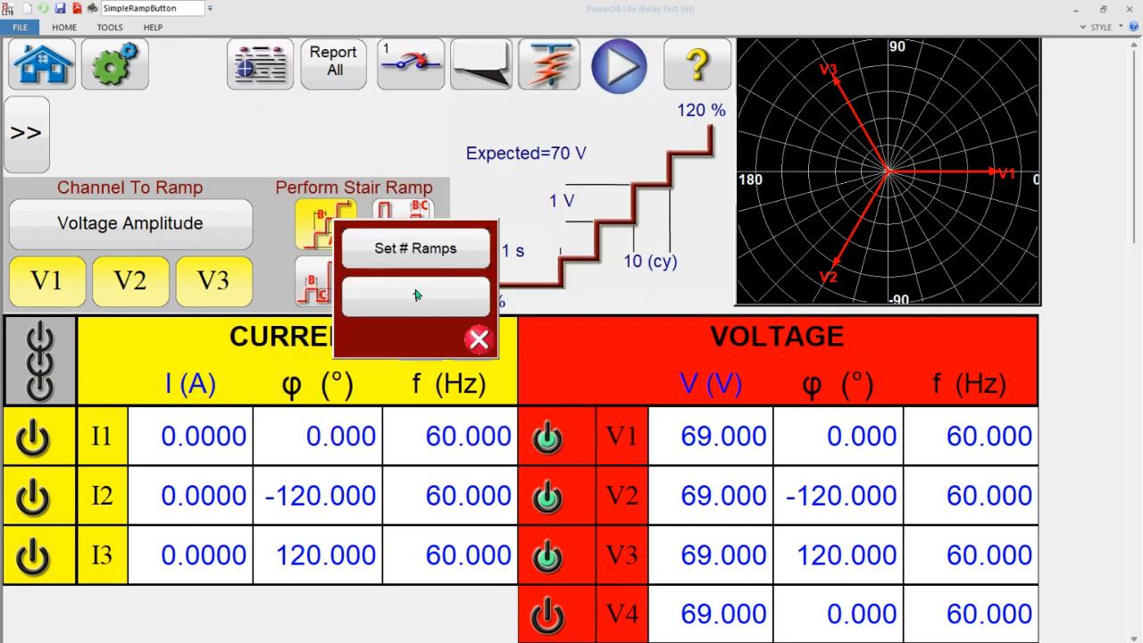
left_click(403, 302)
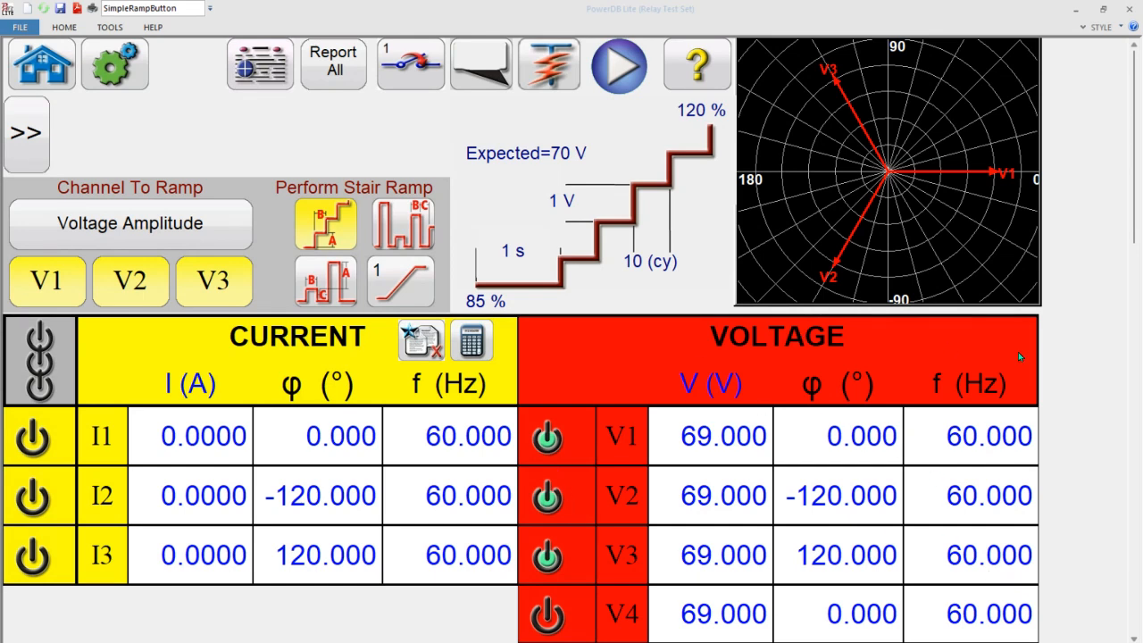
- Set the stair ramp's prefault time to 2 s
left_click(515, 256)
left_click(518, 256)
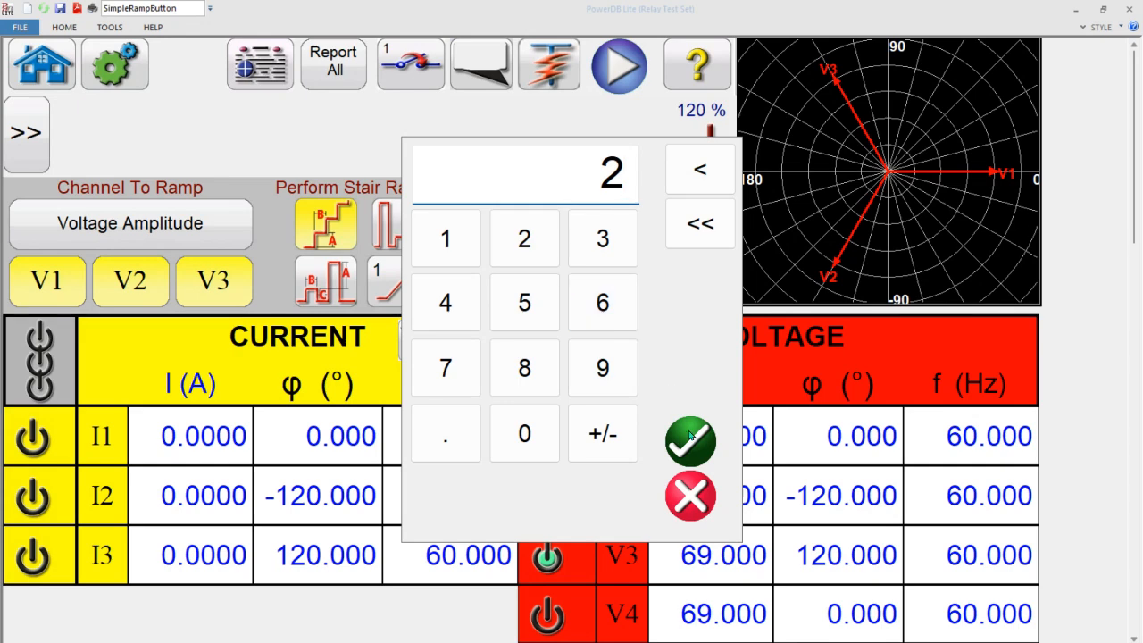
left_click(690, 438)
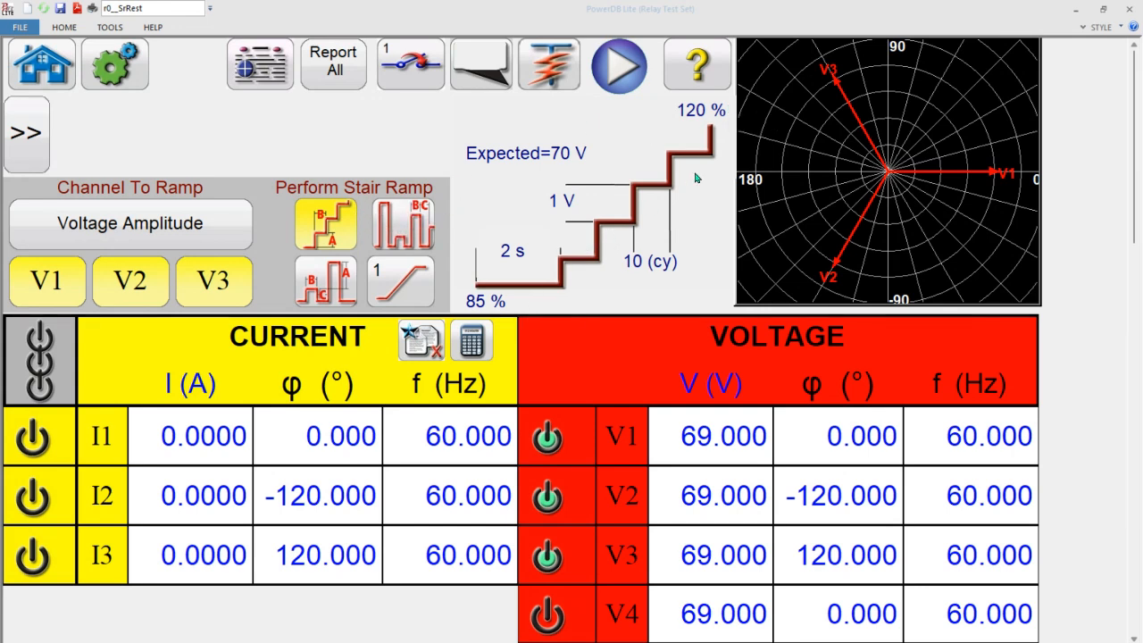
- Examine the timing, increment and resolution parameters of the pulse and binary ramps, ending on the stair ramp
left_click(328, 282)
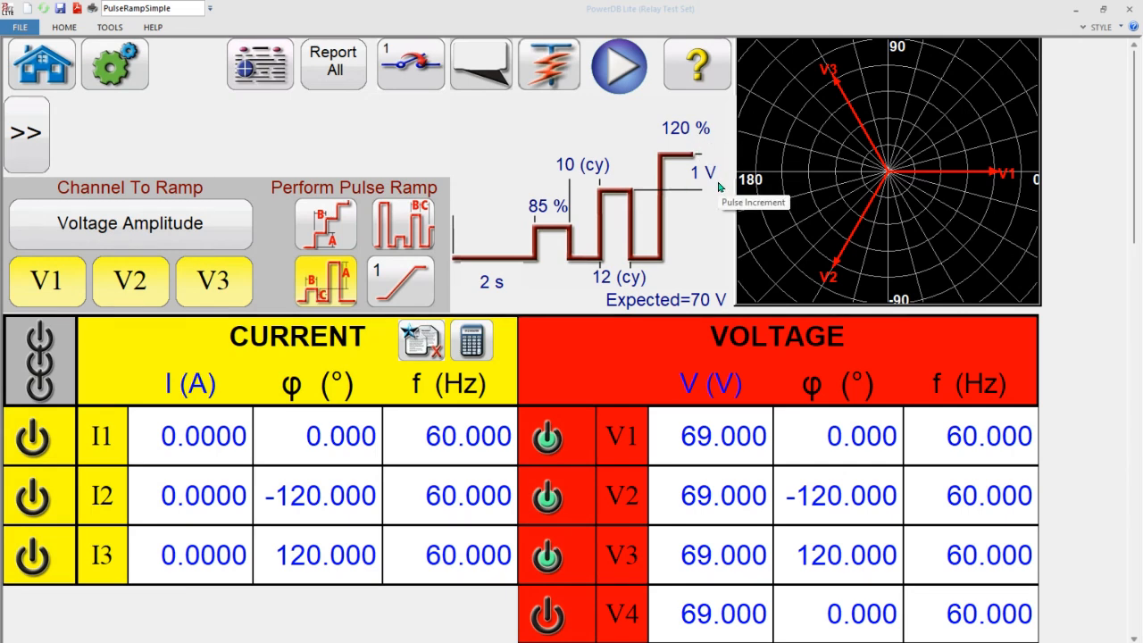
left_click(401, 236)
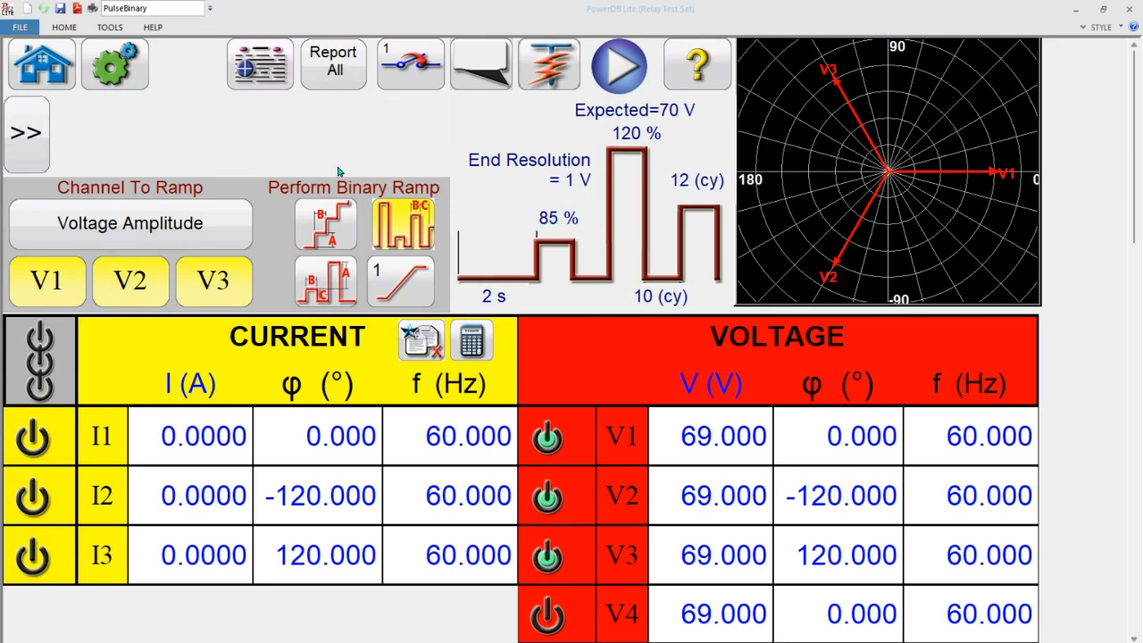
left_click(329, 223)
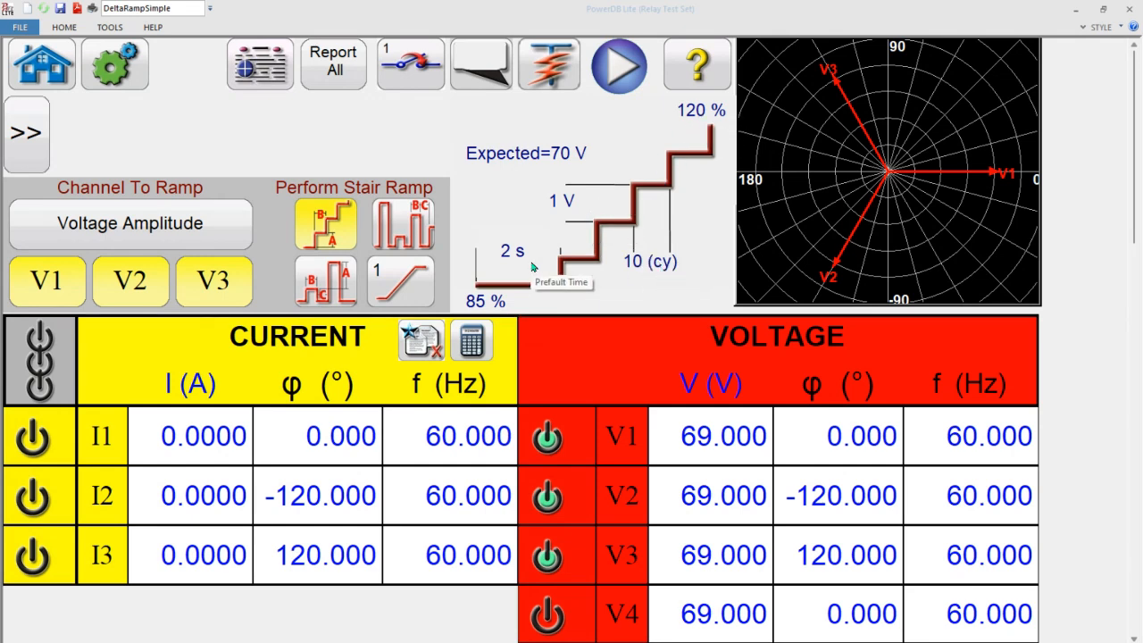
- Run the voltage stair ramp, simulate the contact operation and add the result to the report
left_click(634, 61)
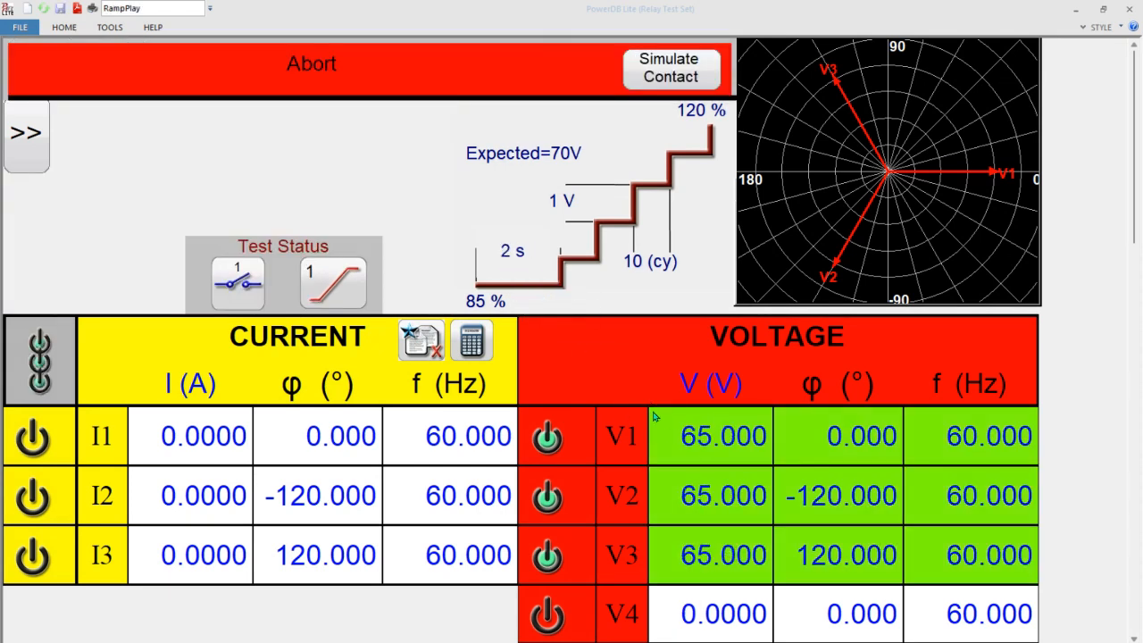
left_click(659, 76)
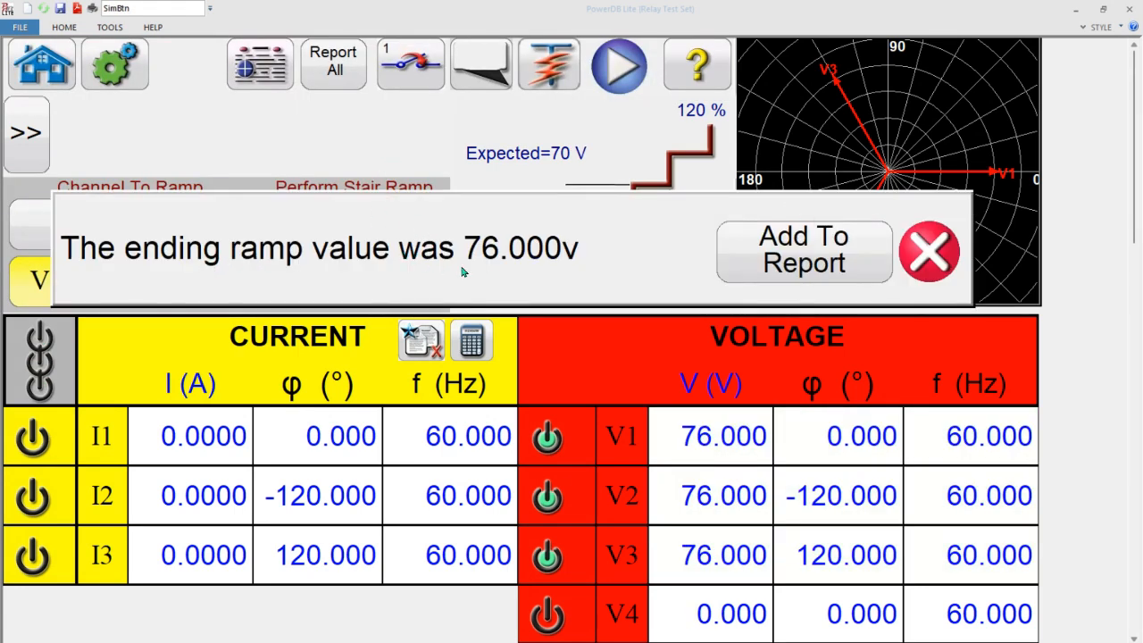
left_click(800, 270)
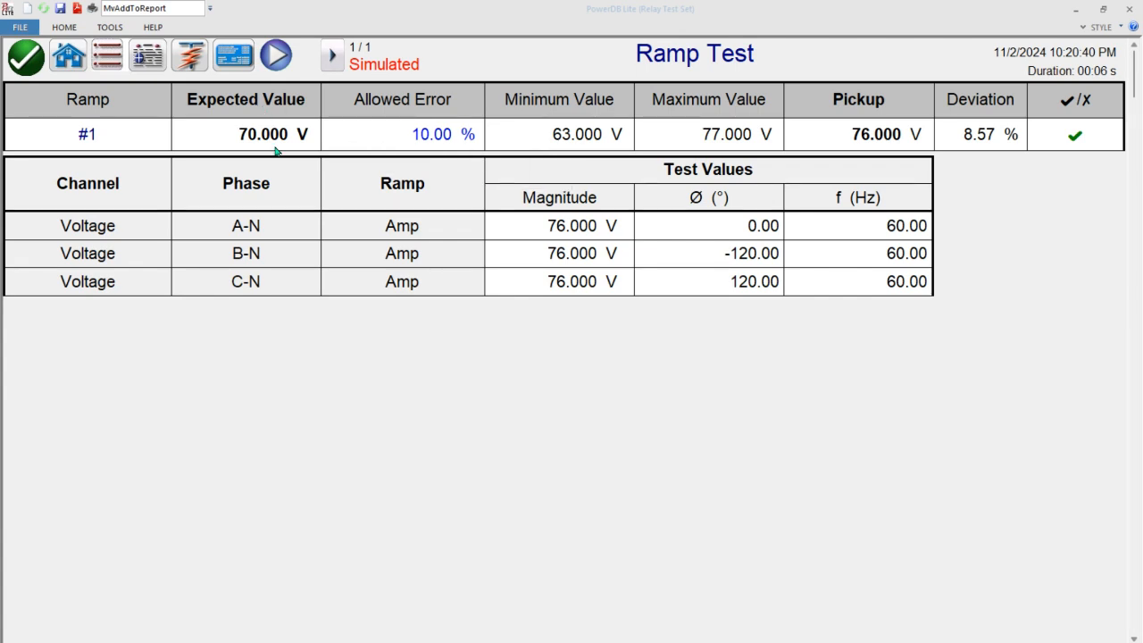
- Rename the ramp in the report's results row as #Pickup Test
left_click(109, 139)
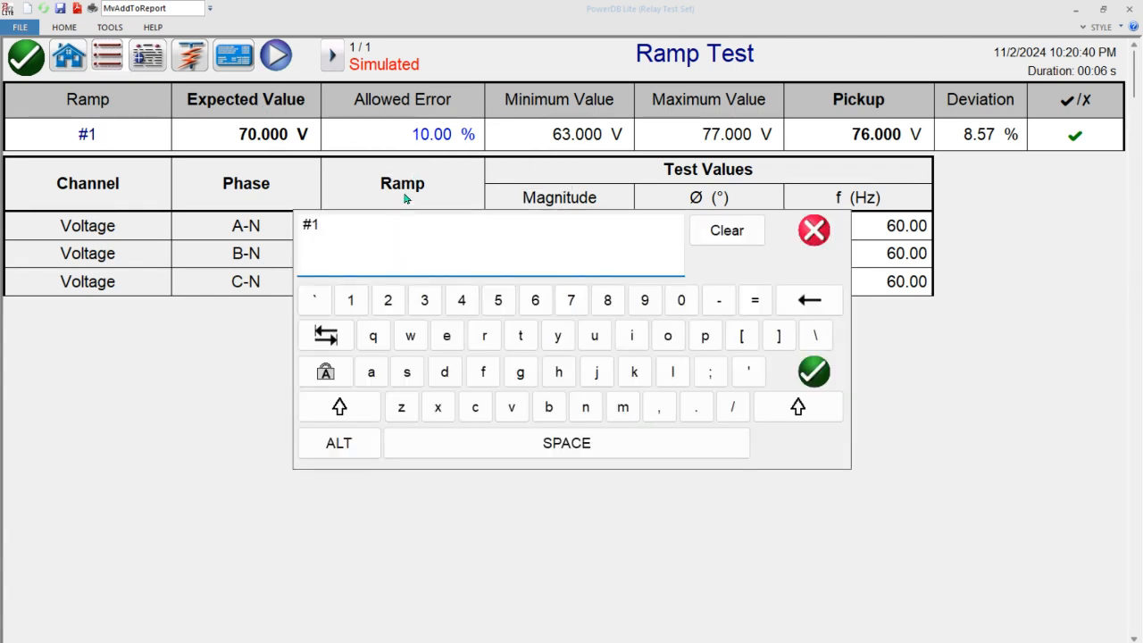
key("BackSpace")
type("Pickup Test")
key("Return")
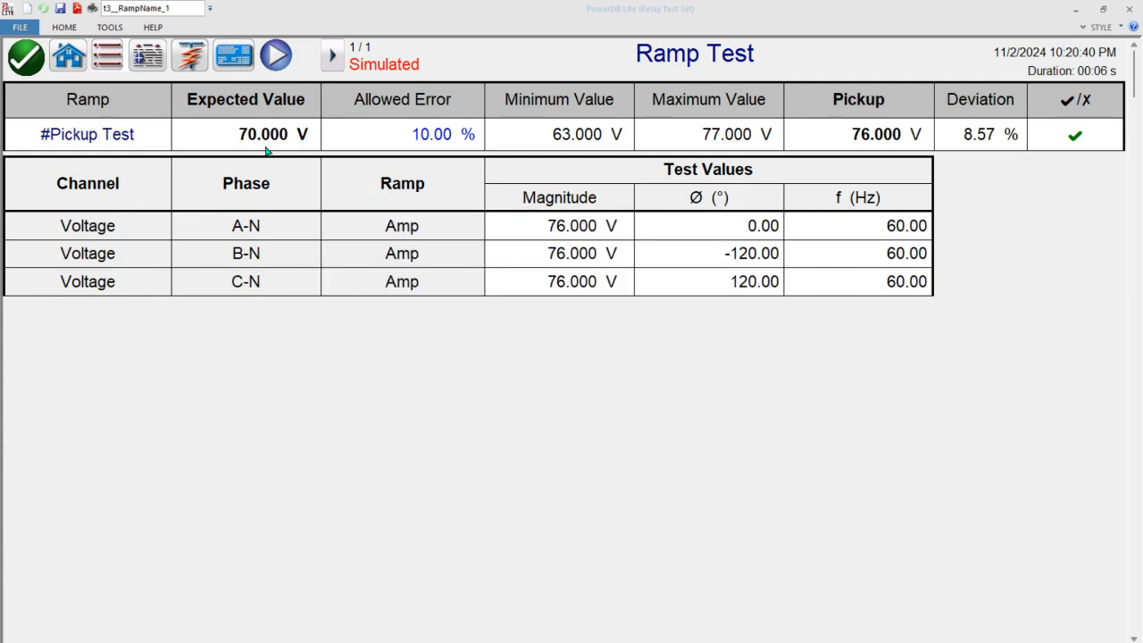
- Set the ramp's allowed error to 5% in the report
left_click(427, 136)
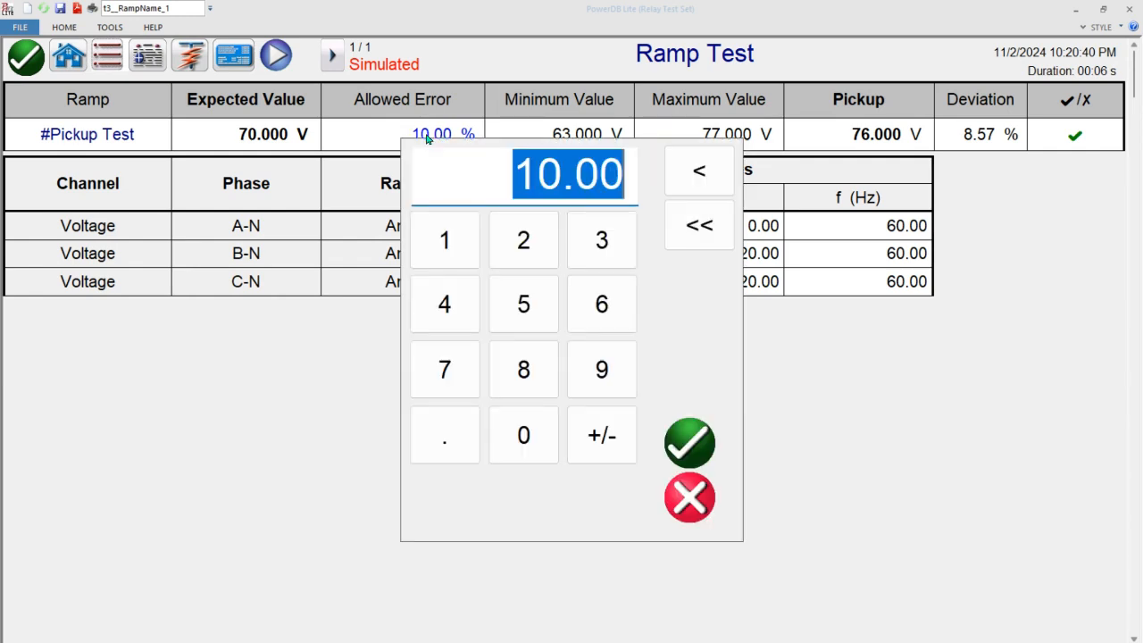
left_click(524, 304)
left_click(689, 438)
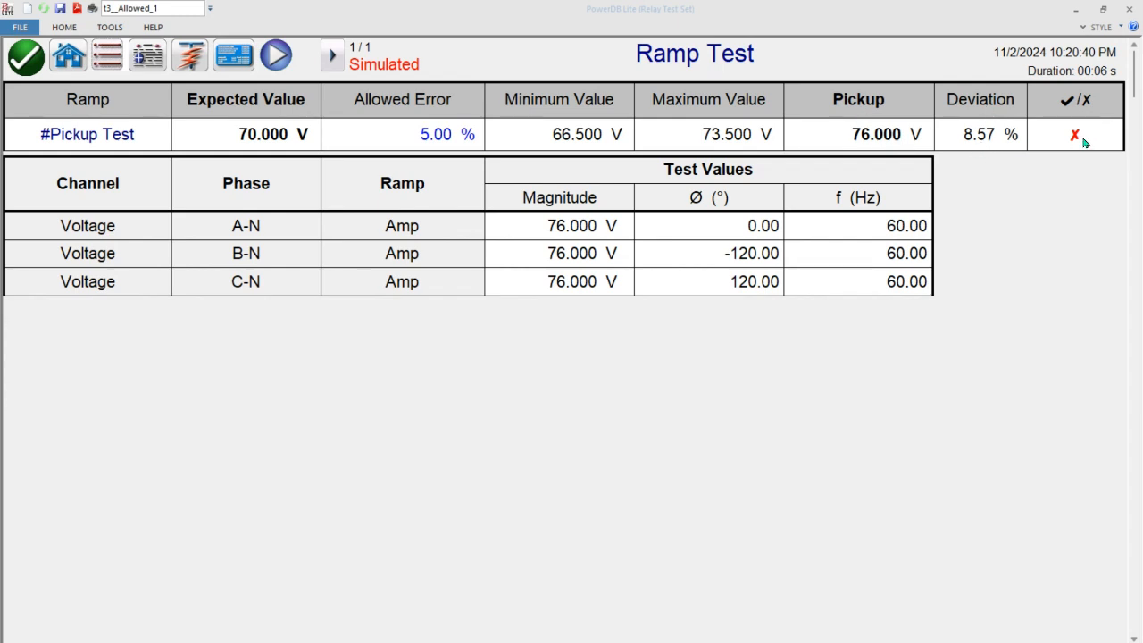
- Change the report title to OV Pickup Test
left_click(739, 58)
left_click_drag(437, 224, 192, 209)
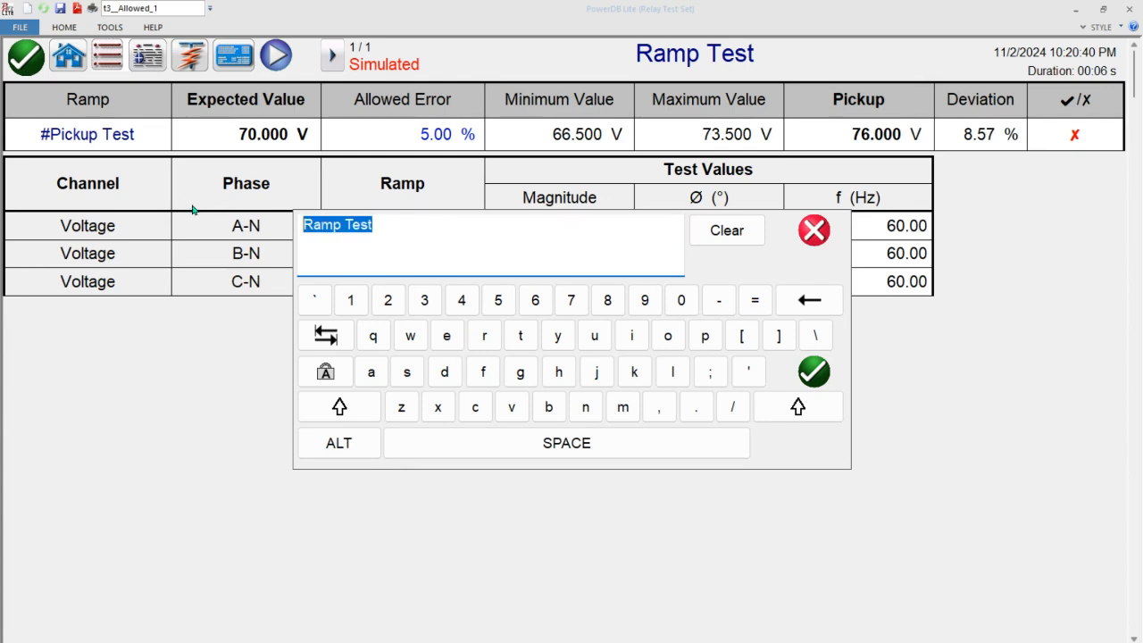
type("OV P")
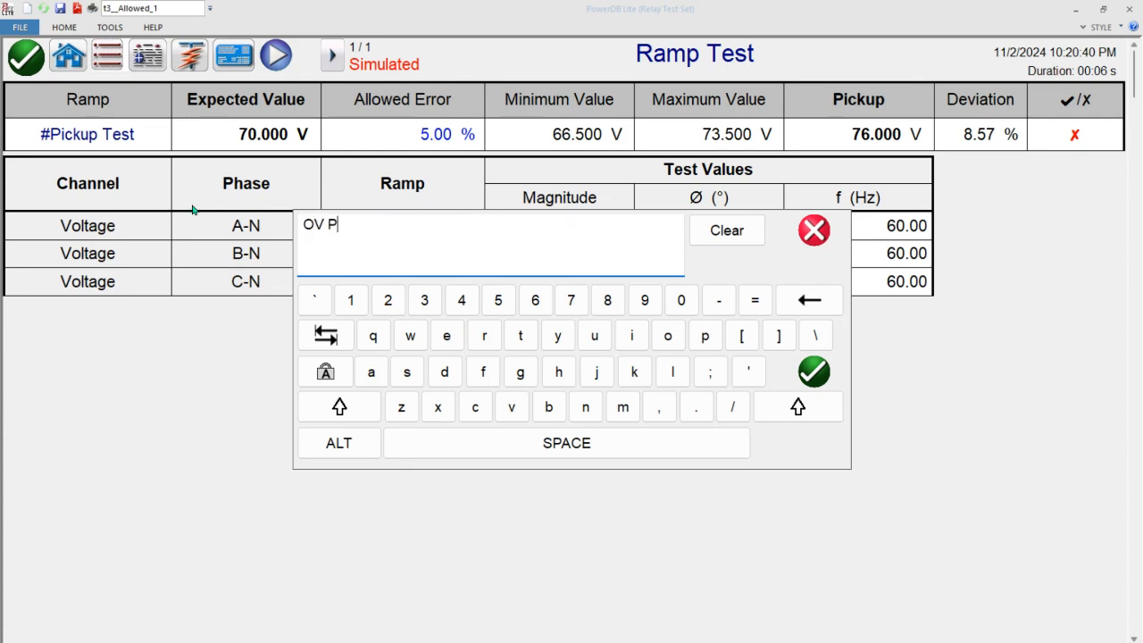
type("ickup Test")
key("Return")
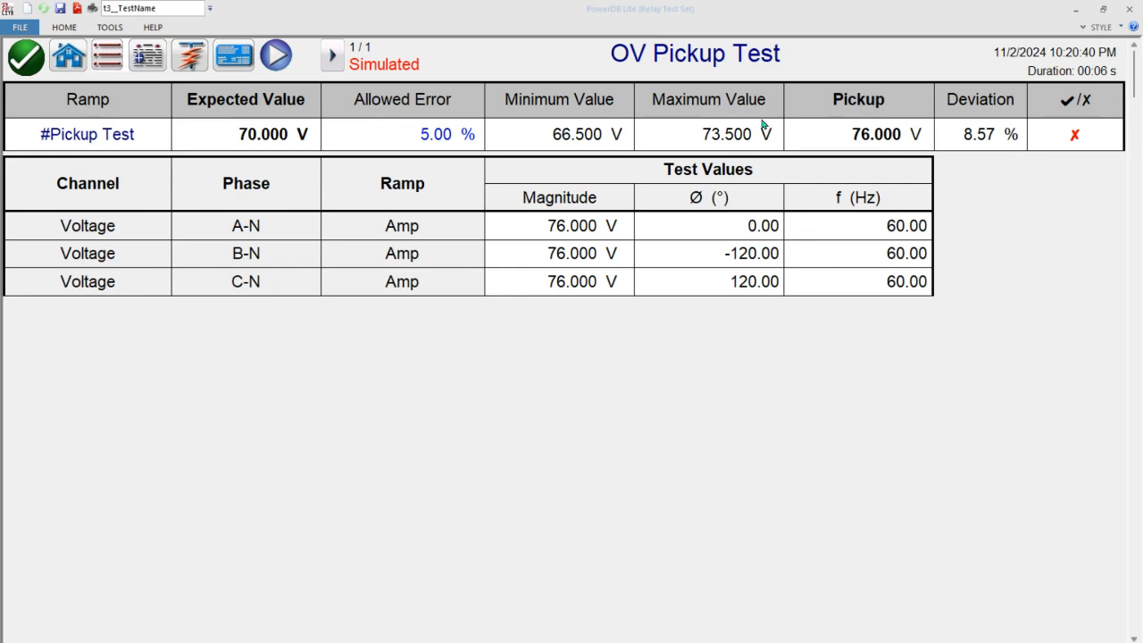
- Load OV Pickup Test from the test list for editing and rerun its ramp with a simulated contact
left_click(280, 56)
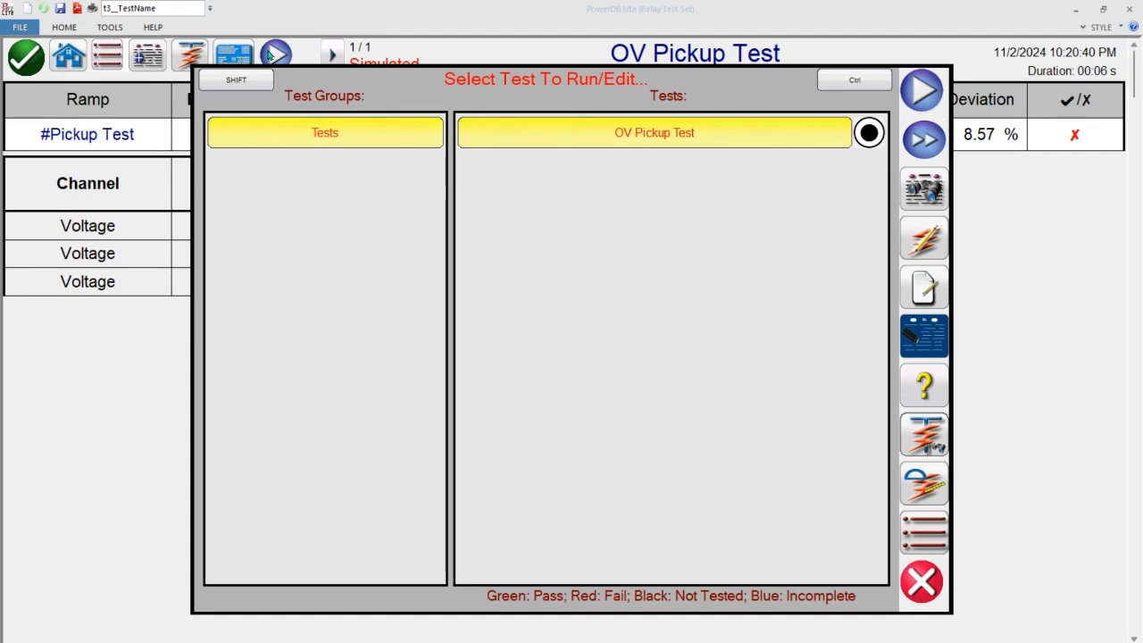
left_click(936, 243)
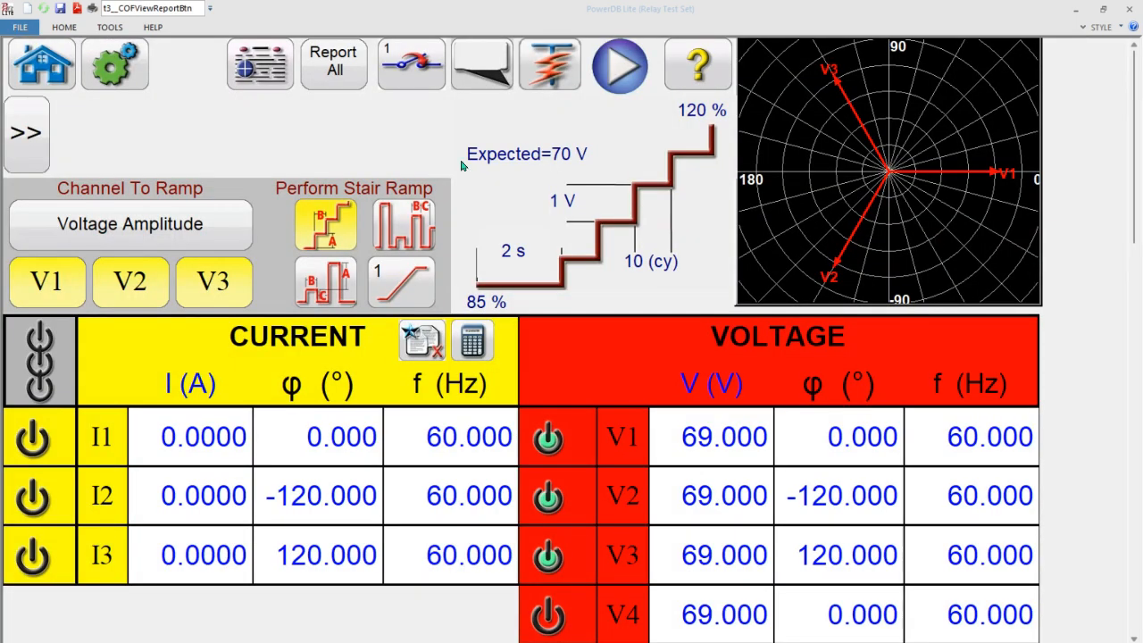
left_click(623, 64)
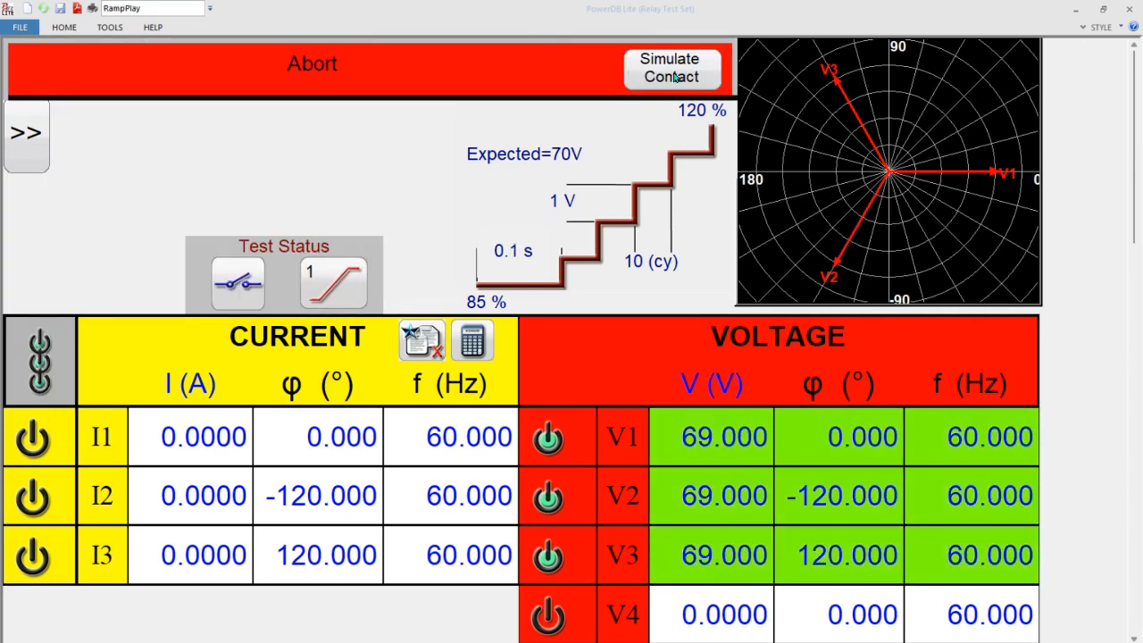
left_click(674, 78)
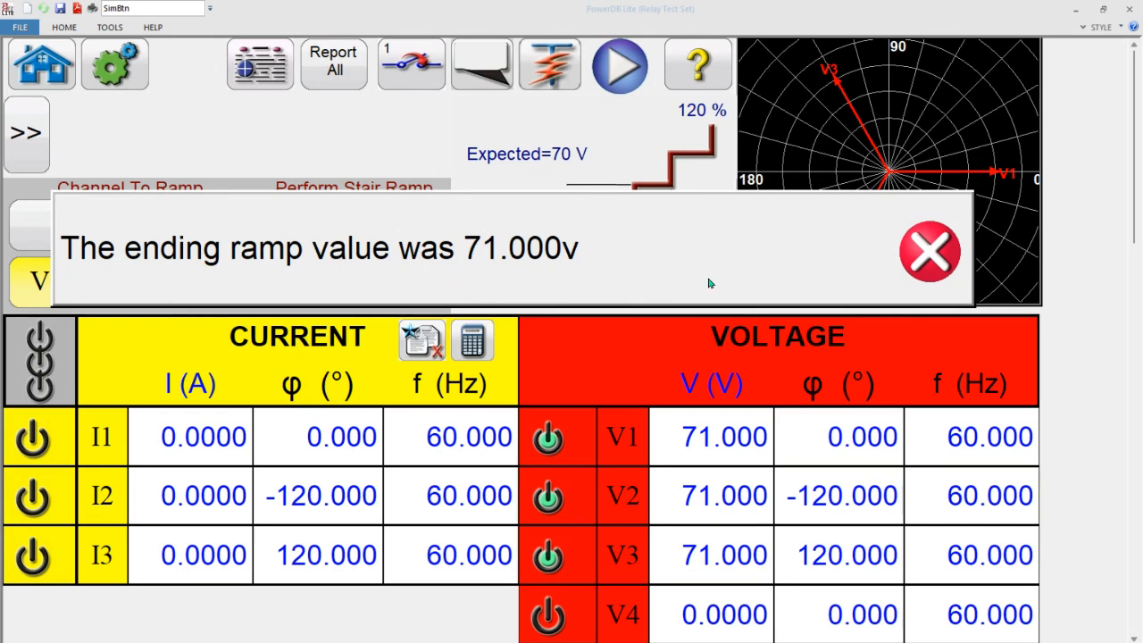
left_click(929, 268)
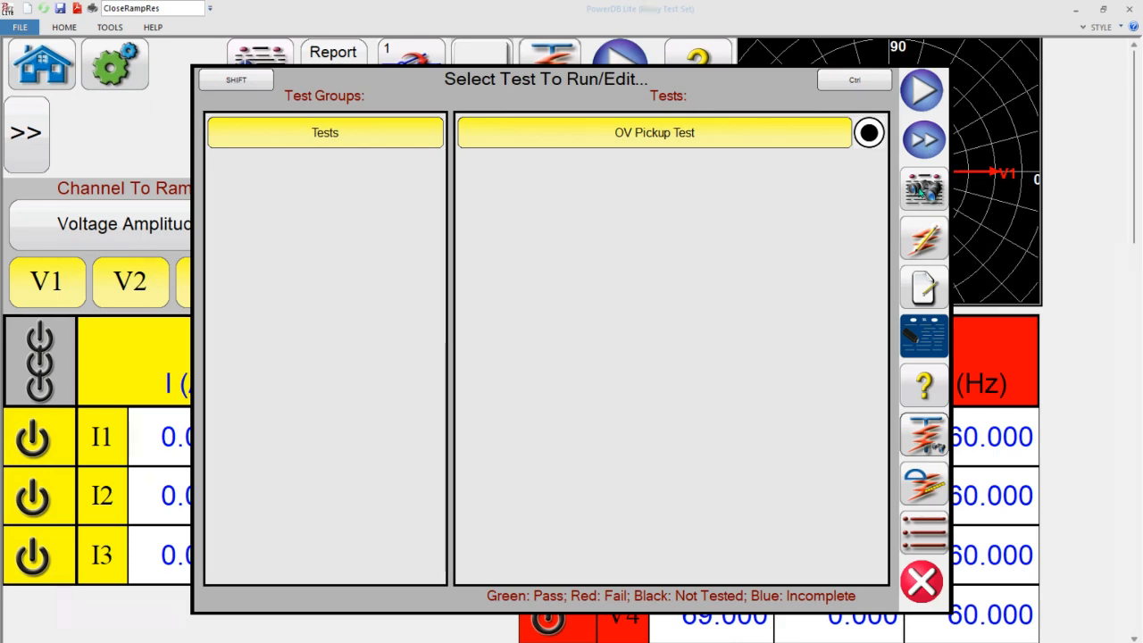
- Review the OV Pickup Test result from the test list and return to the ramp screen
left_click(921, 191)
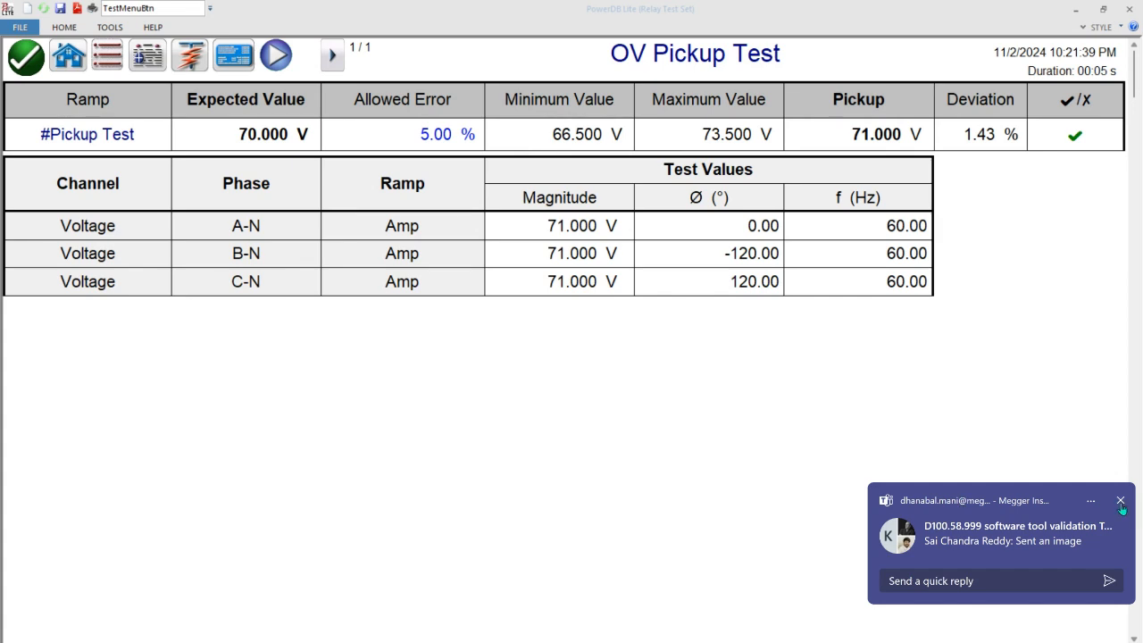
left_click(1121, 503)
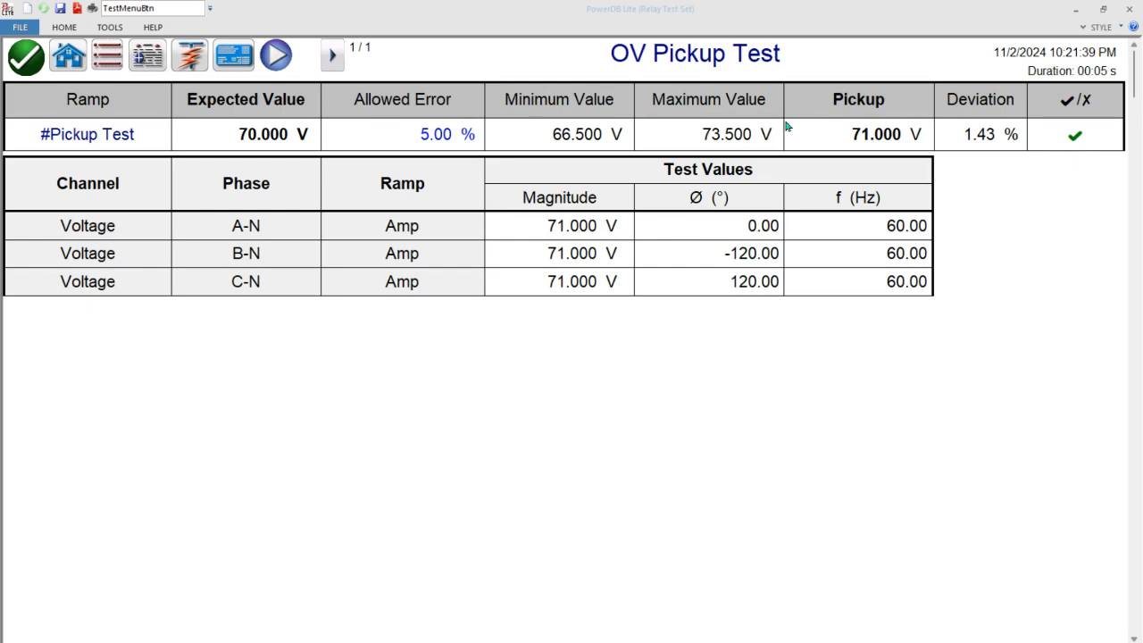
left_click(29, 63)
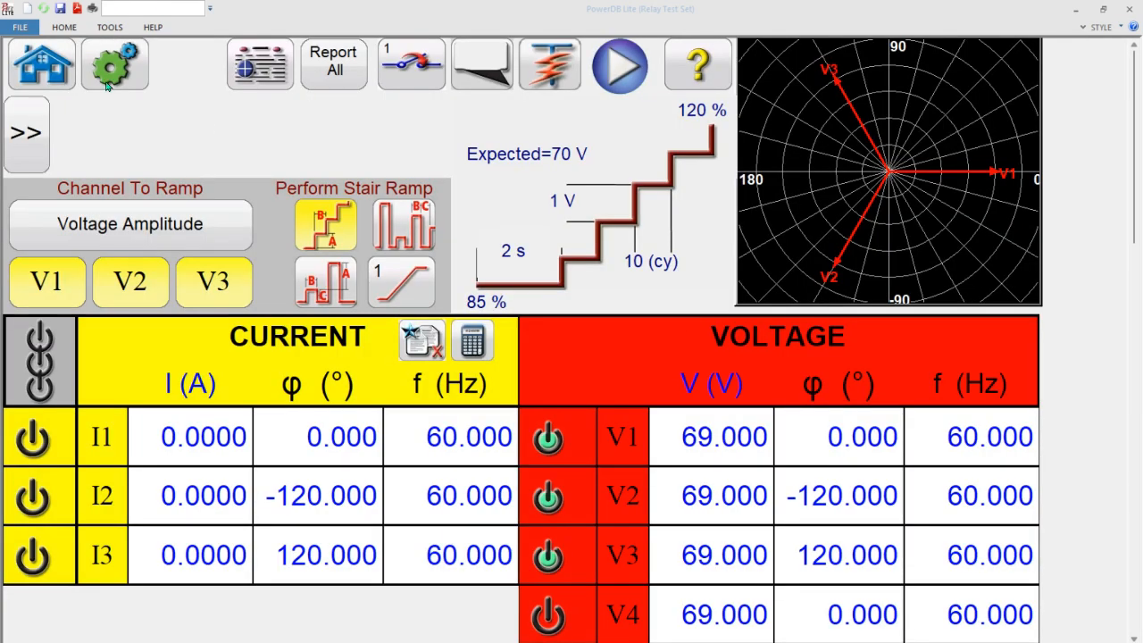
- View the full relay test report from the home screen, checking the nameplate data and ramp results, and close it
left_click(48, 56)
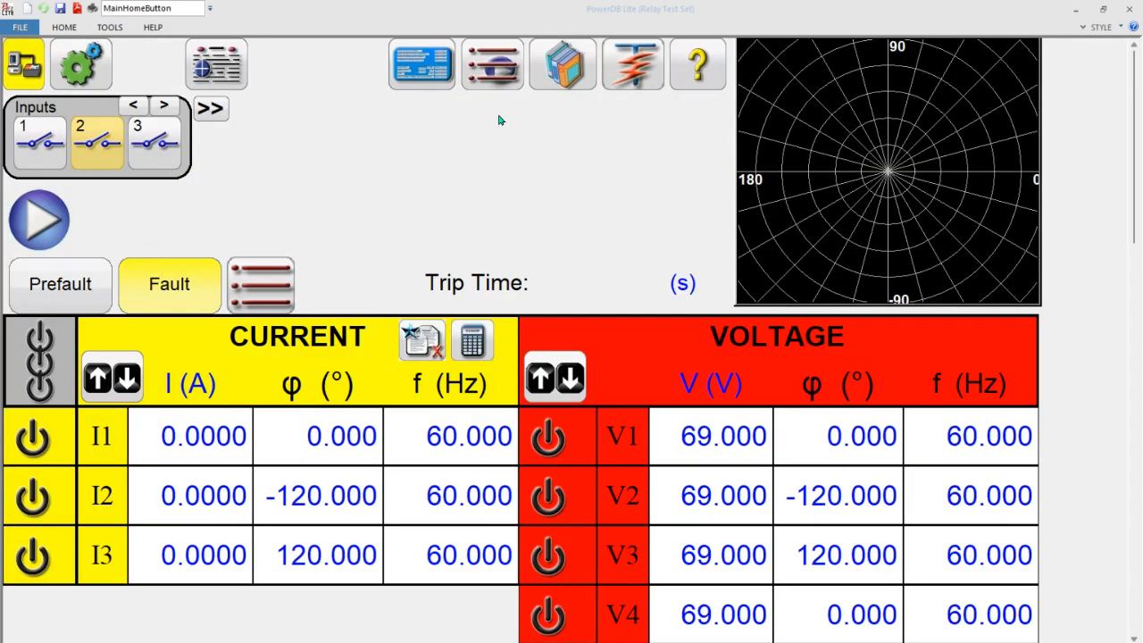
left_click(207, 70)
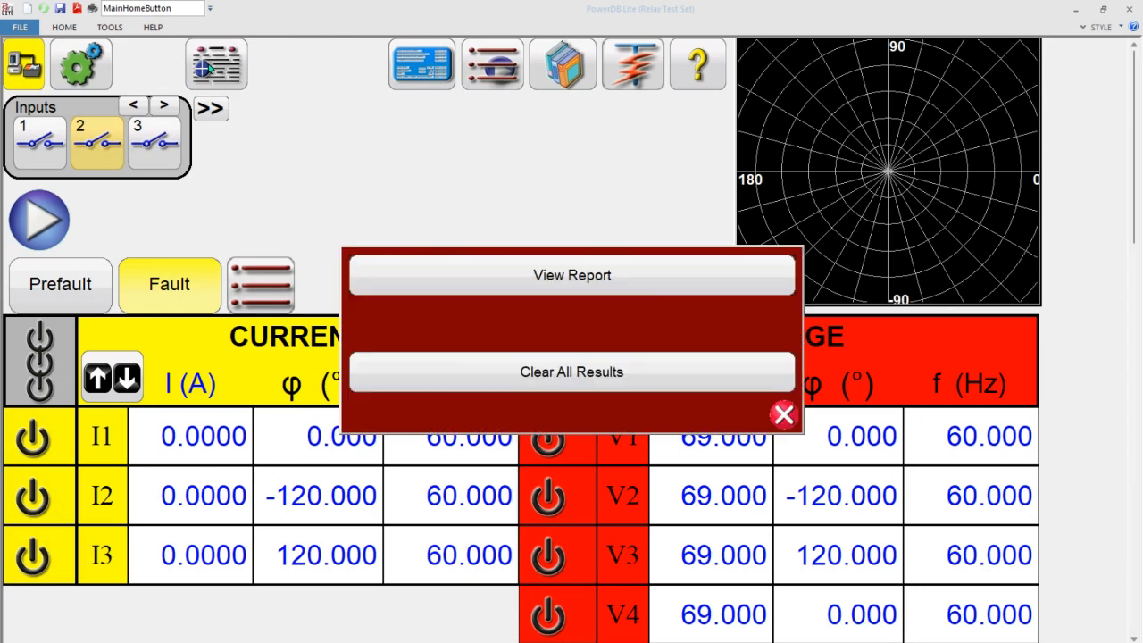
left_click(540, 277)
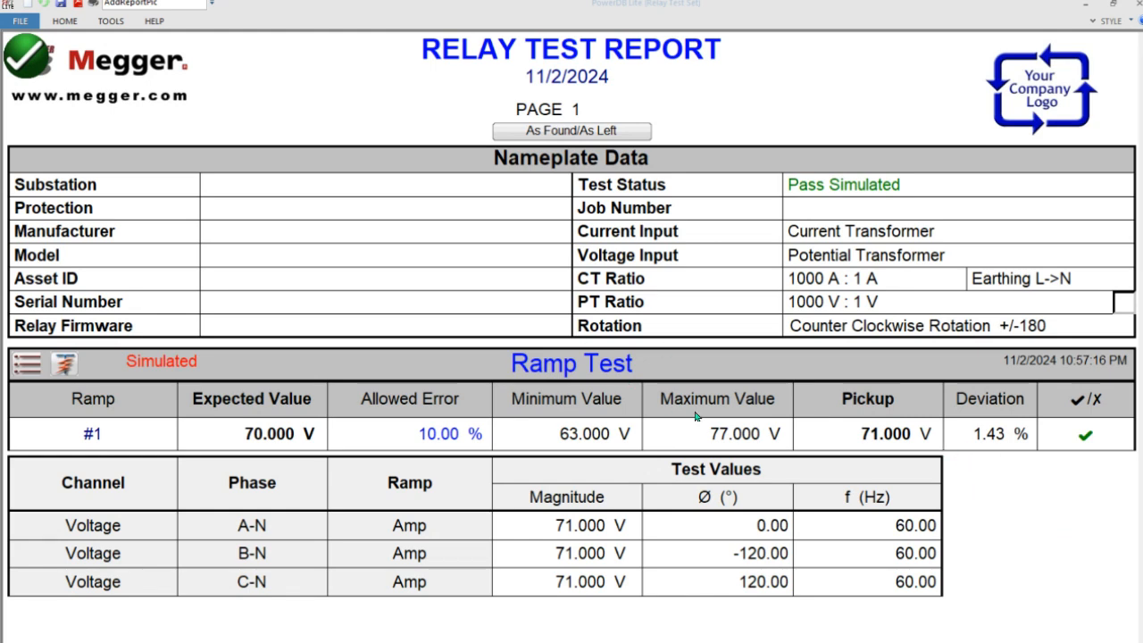
left_click(31, 65)
left_click(523, 65)
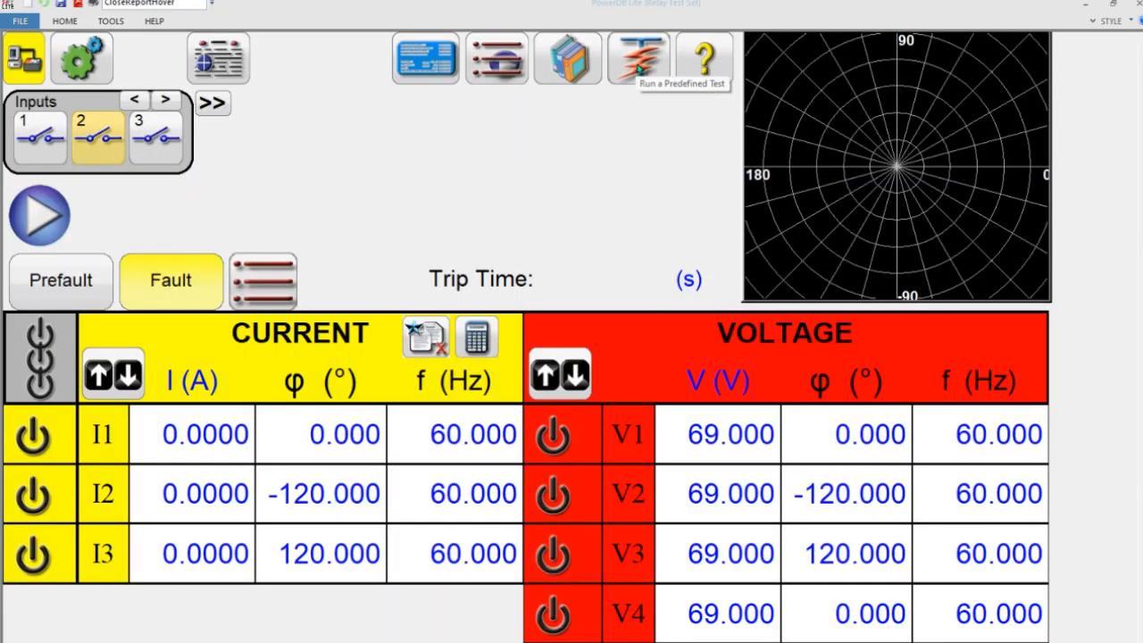
- Open the Ramp Test result from the test list and change its title to OV Pickup Test
left_click(641, 72)
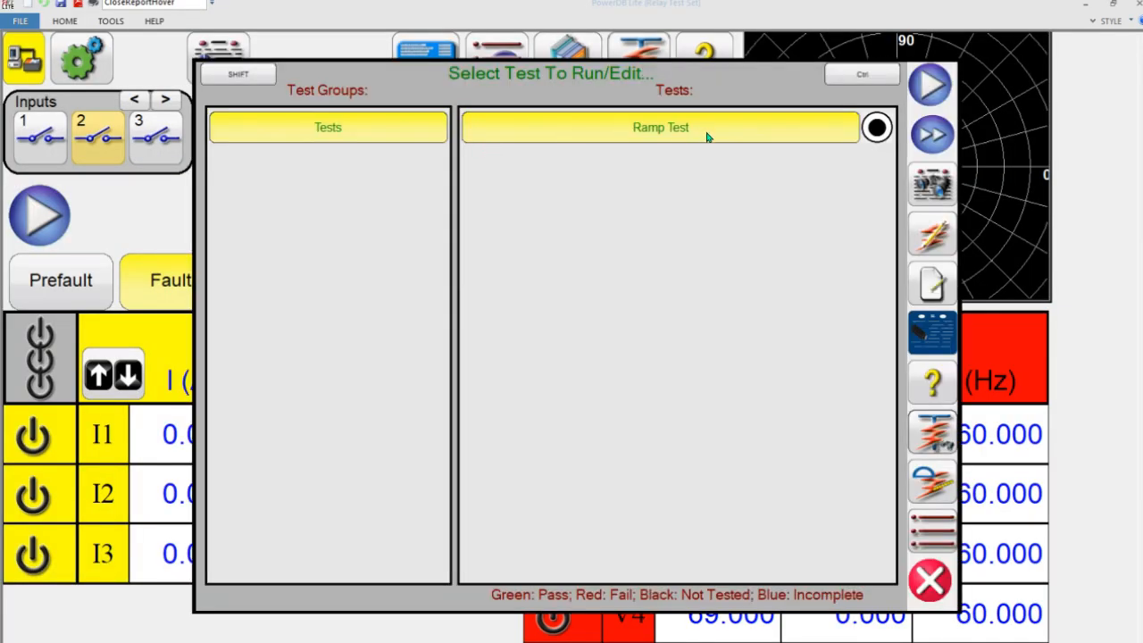
left_click(934, 193)
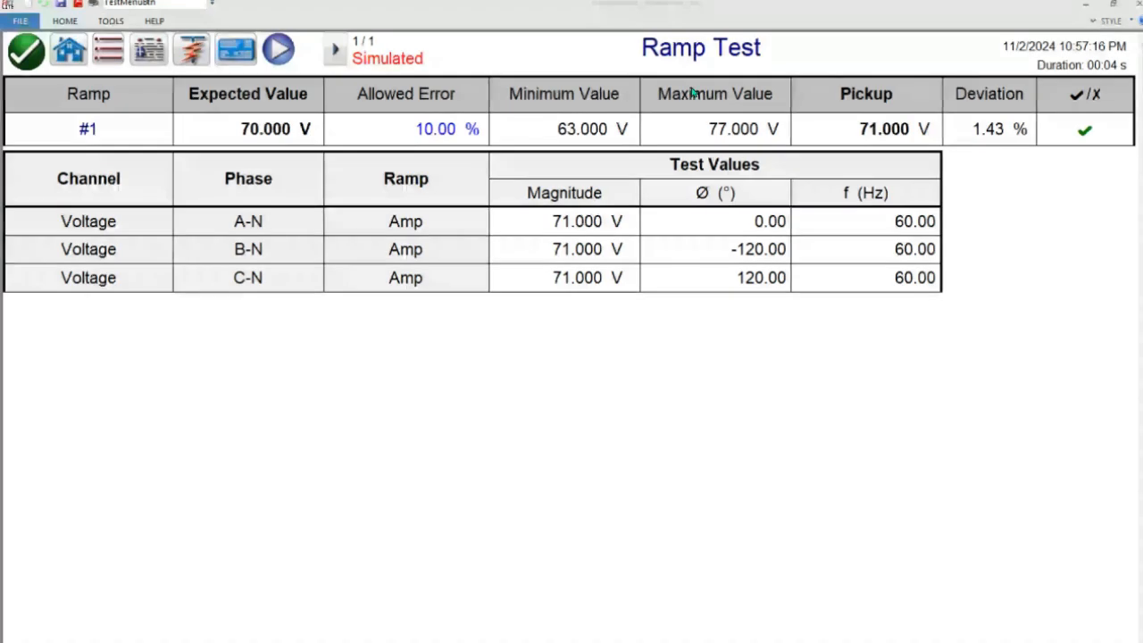
left_click(664, 38)
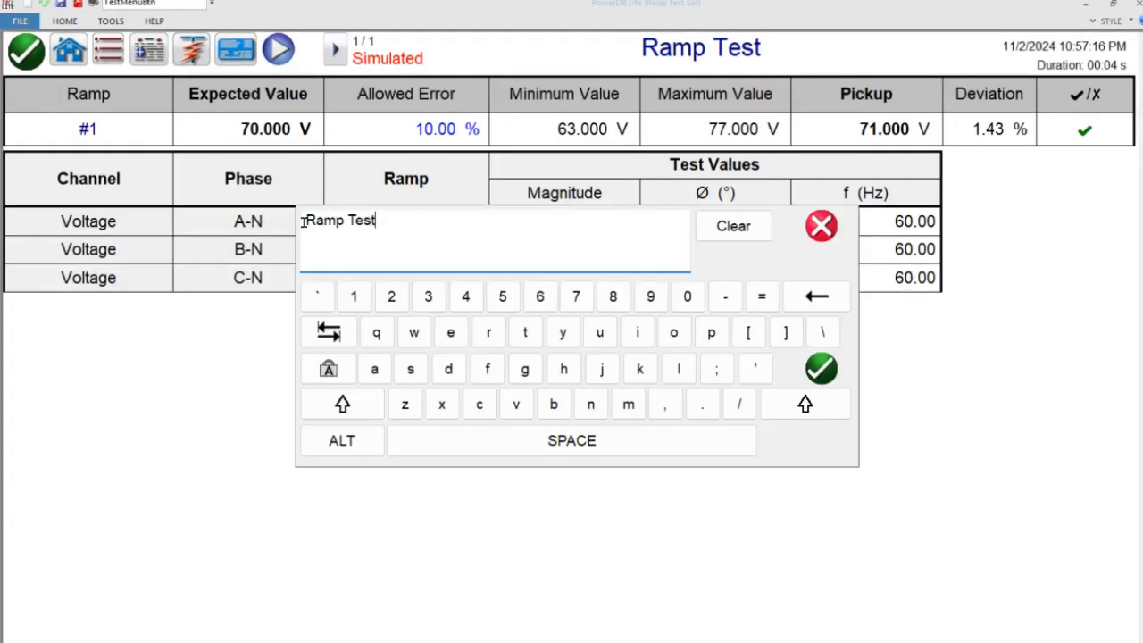
left_click_drag(400, 222, 268, 220)
type("OV")
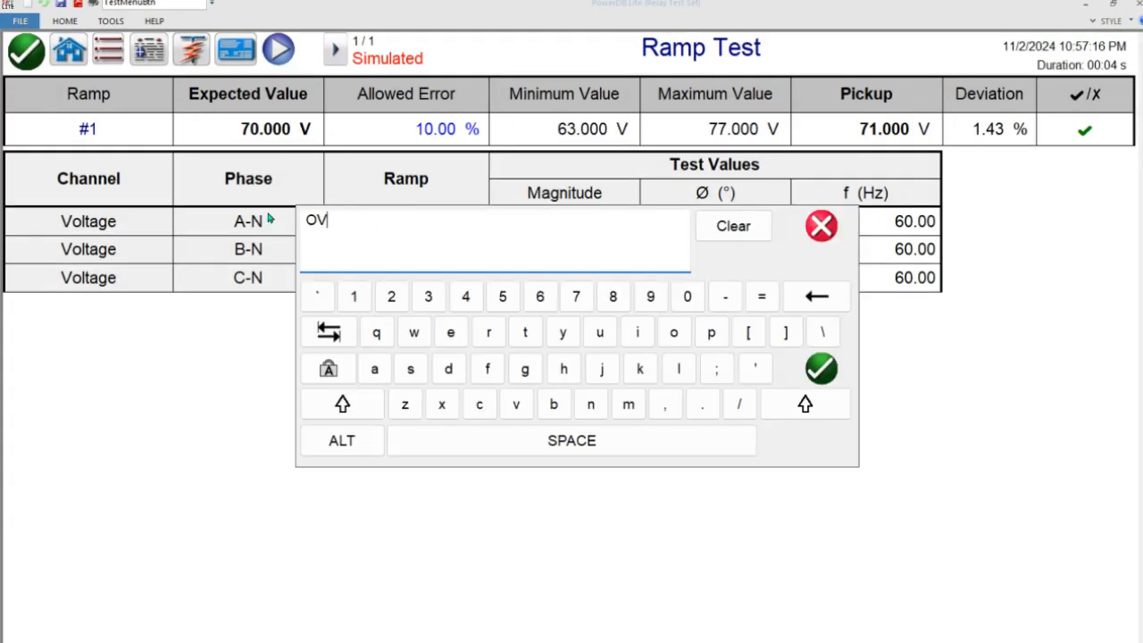
type(" Pickup Test")
key("Return")
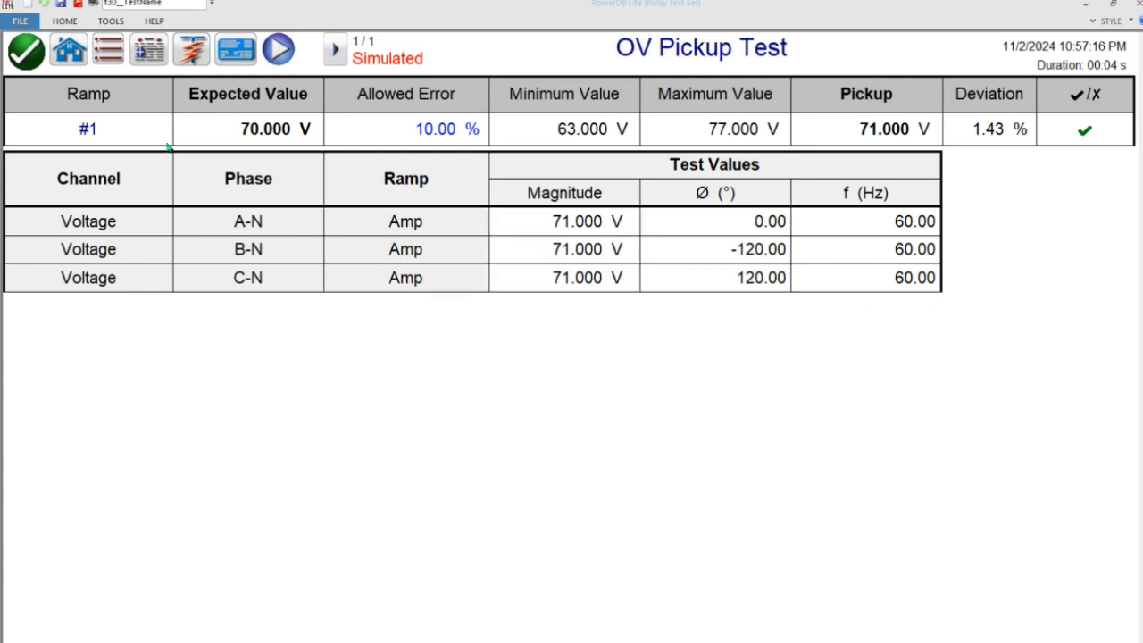
- Rename ramp #1 in the results row as #Pickup Test and close the result
left_click(133, 121)
key("BackSpace")
type("Pickup Tes")
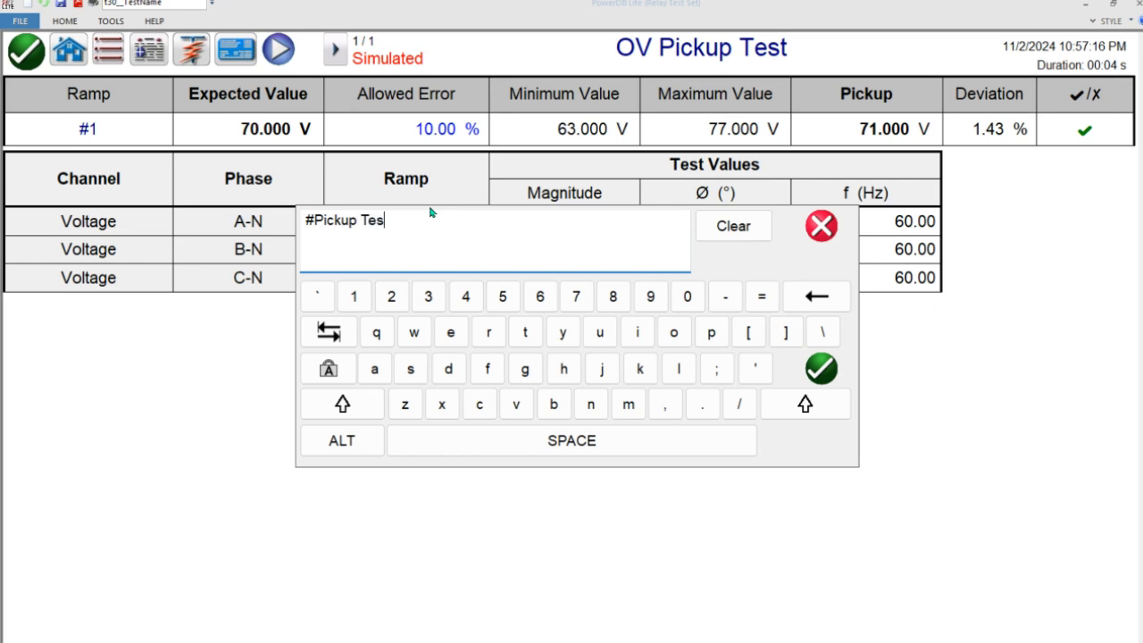
key("Return")
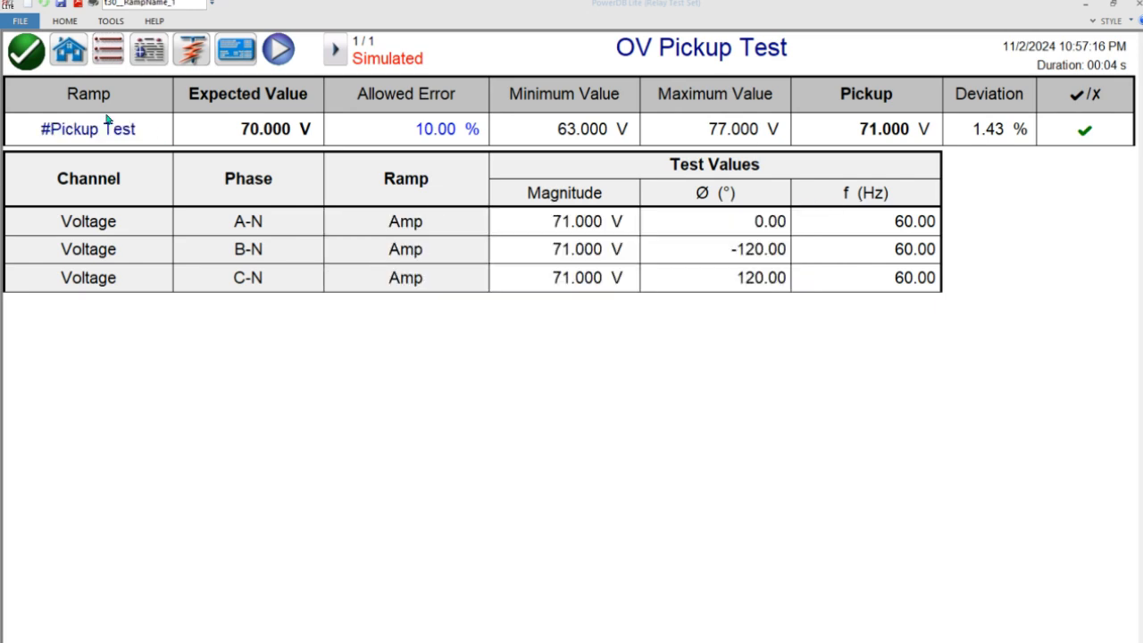
left_click(26, 51)
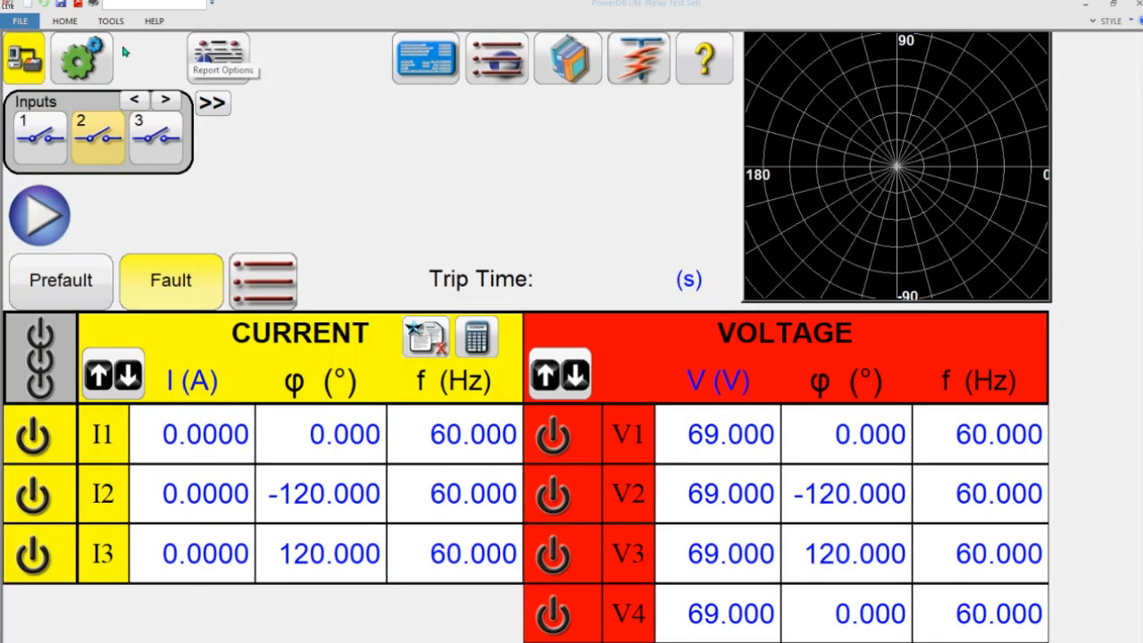
- View the relay test report to check the renamed test and ramp, and close it
left_click(227, 54)
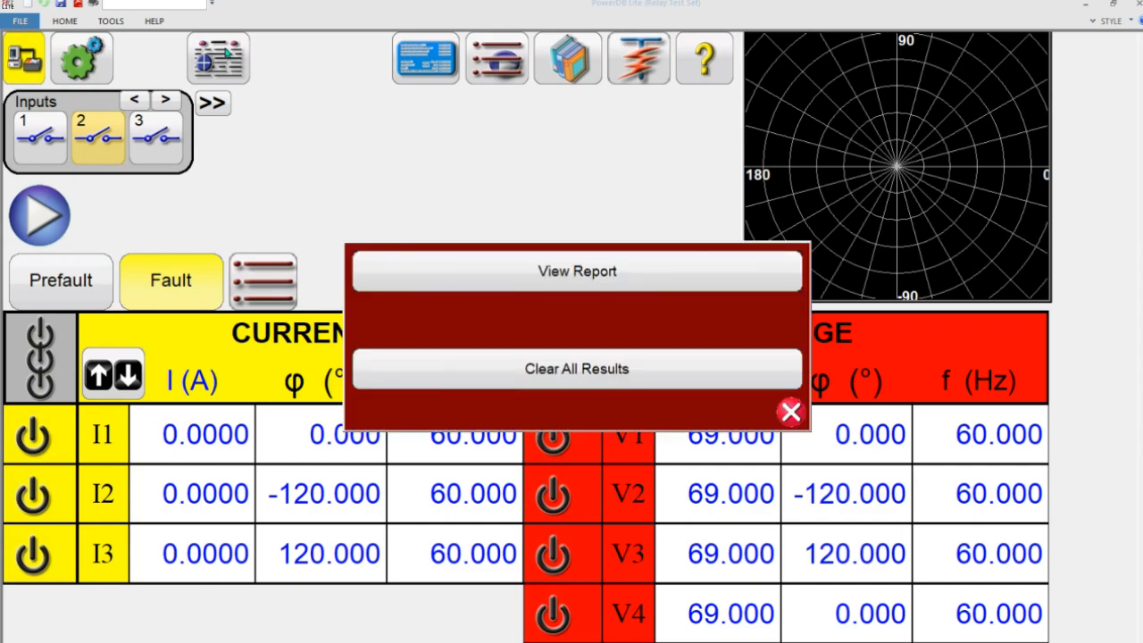
left_click(453, 281)
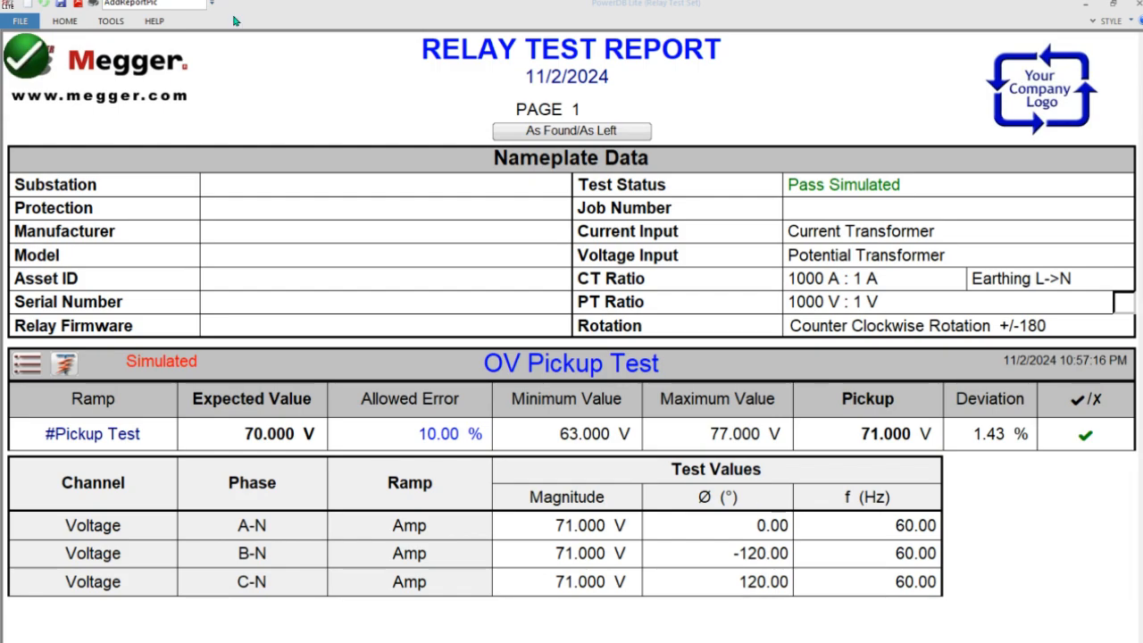
left_click(27, 56)
left_click(304, 36)
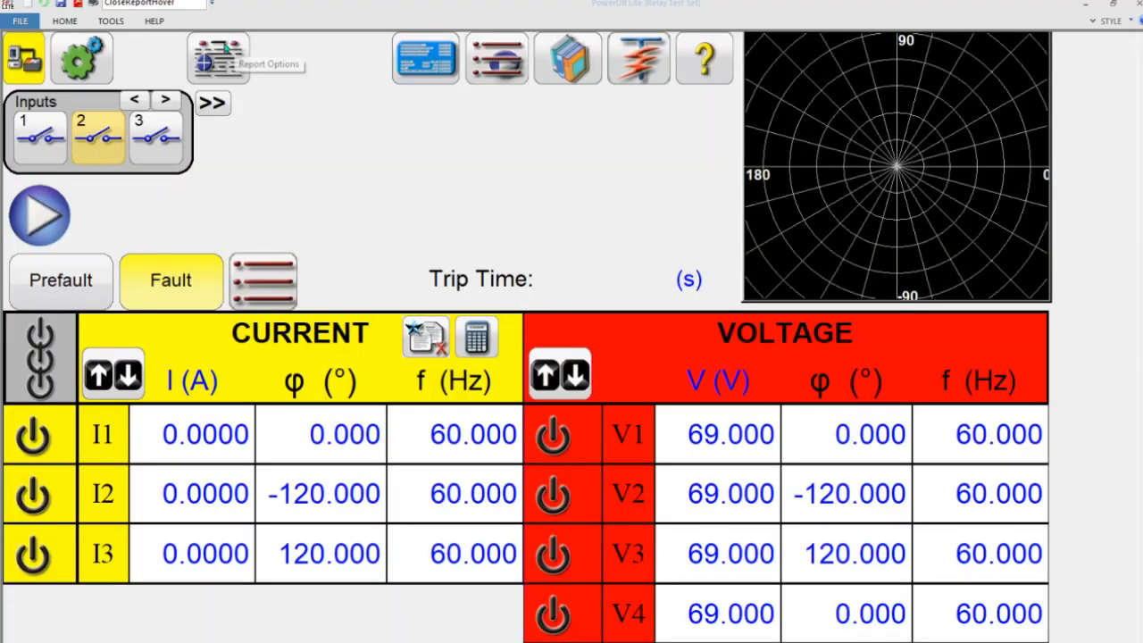
- Start saving the test file and browse to the Downloads folder as its location
left_click(60, 5)
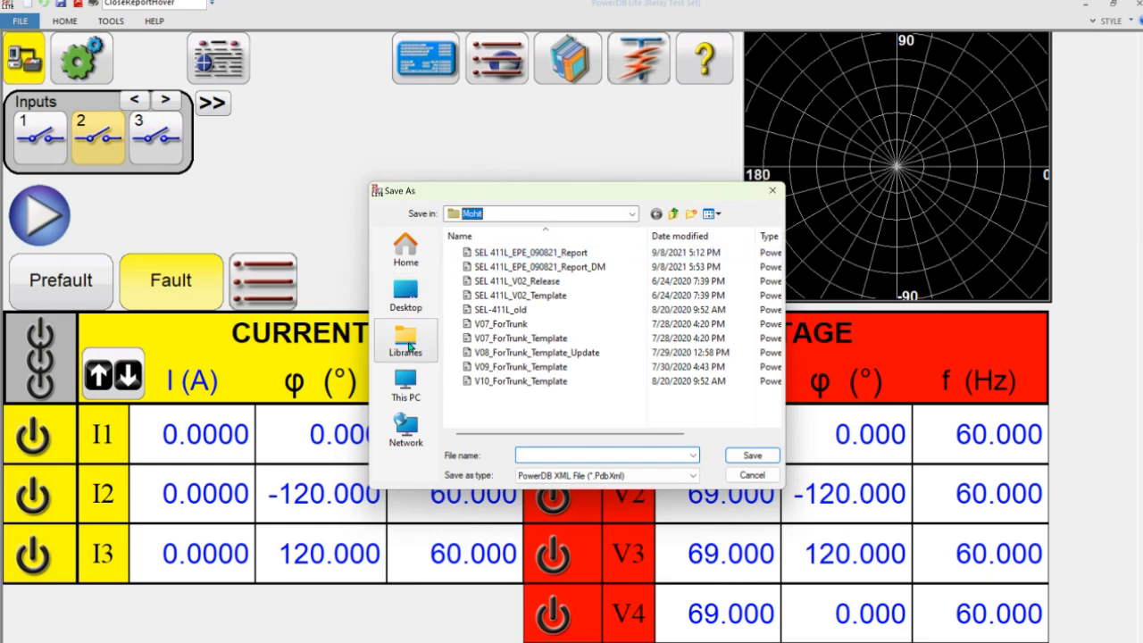
left_click(410, 379)
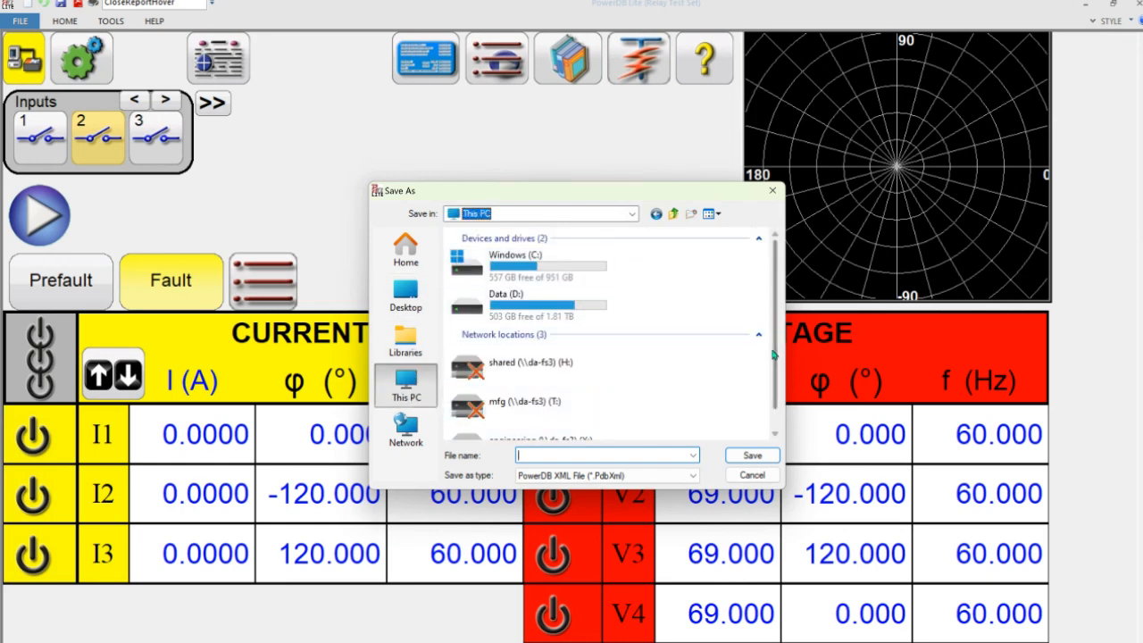
left_click(406, 339)
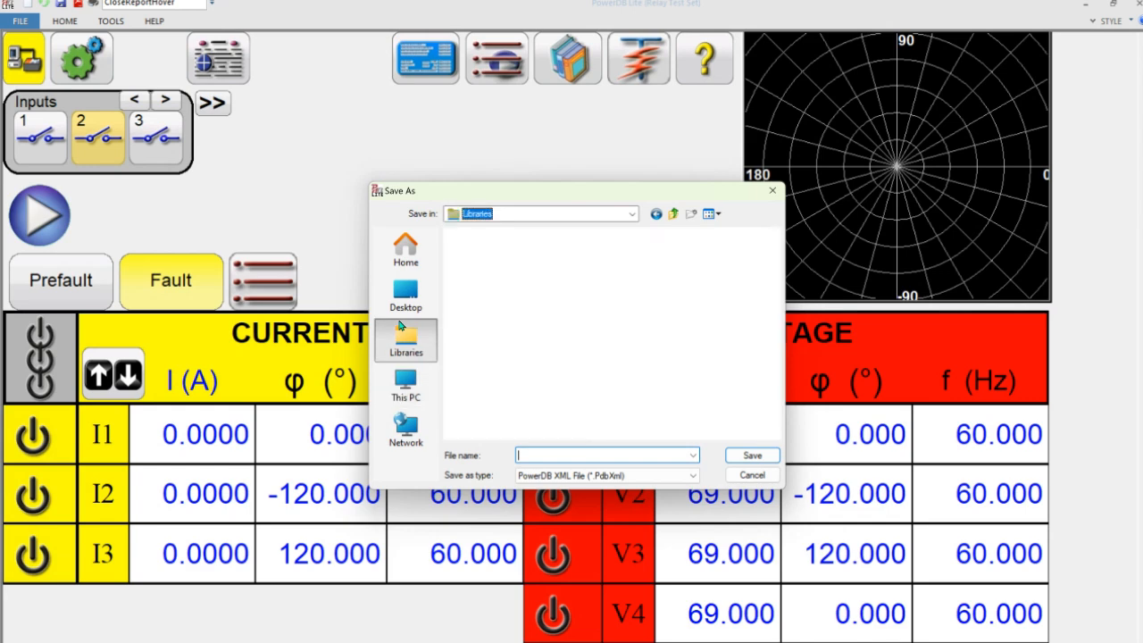
left_click(407, 295)
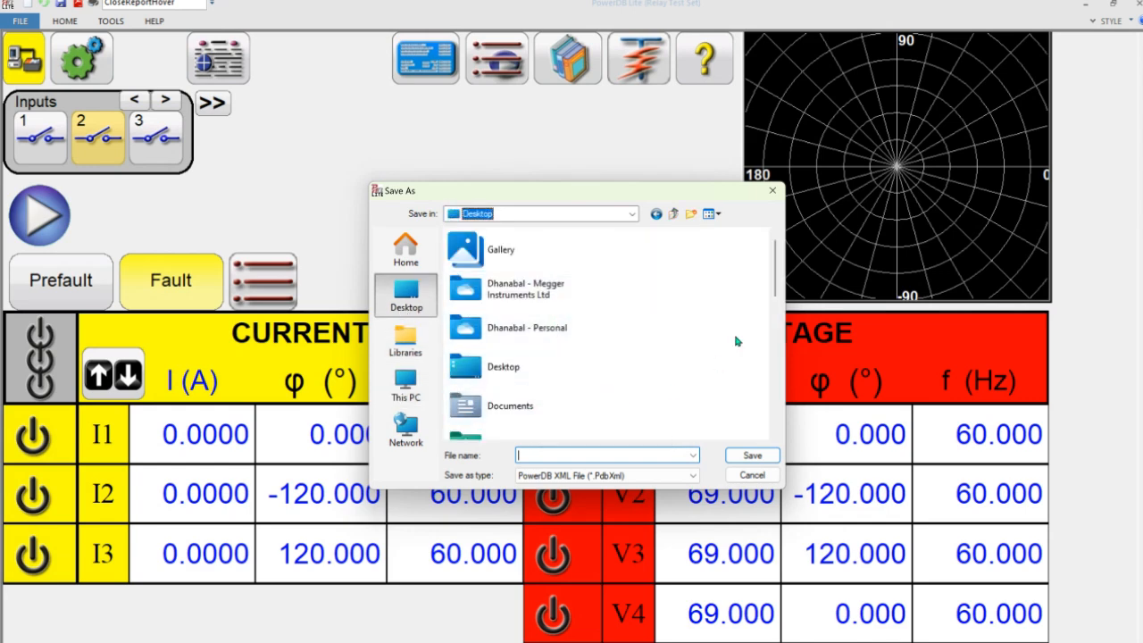
left_click_drag(776, 281, 776, 309)
double_click(507, 344)
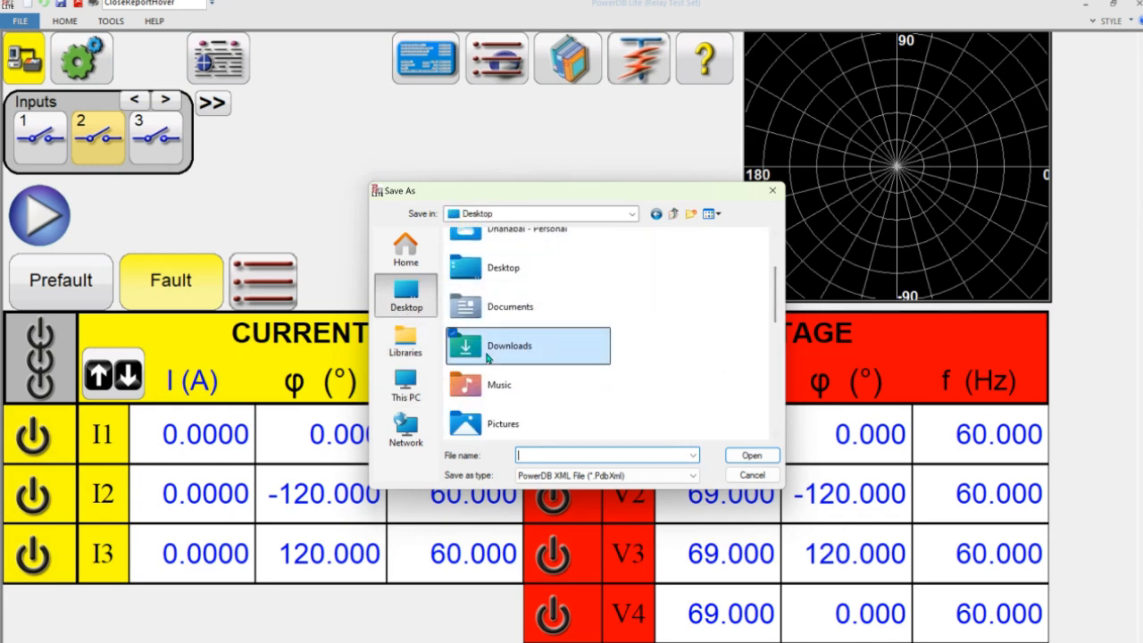
- Name the file OV PKP Tets and save it as a PowerDB XML file
left_click(544, 455)
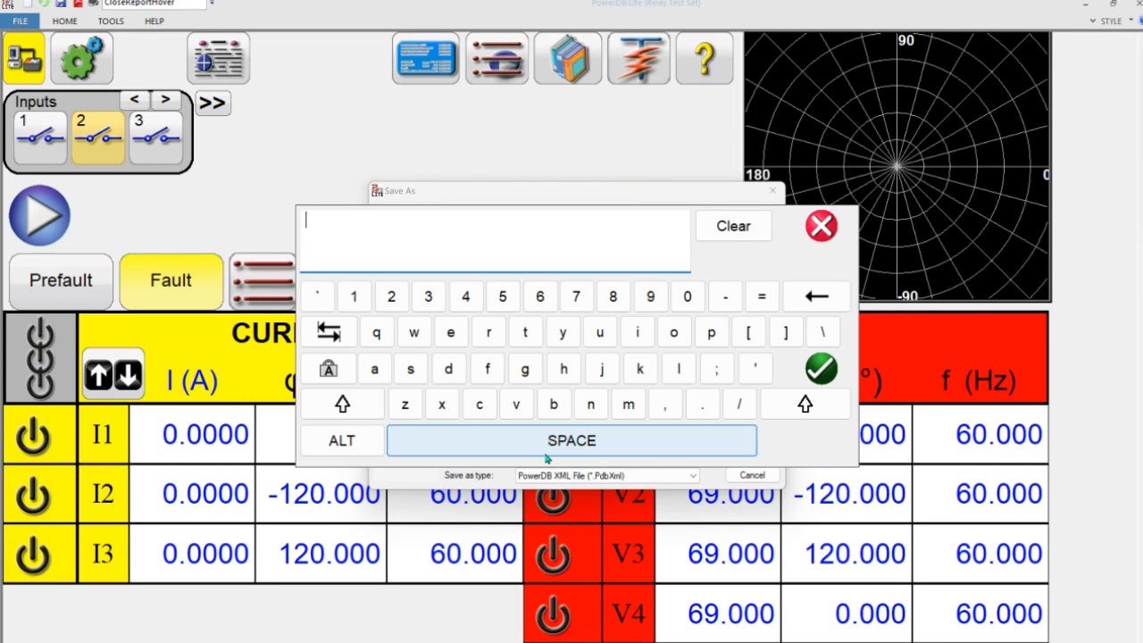
type("OV PKP Tets")
key("Return")
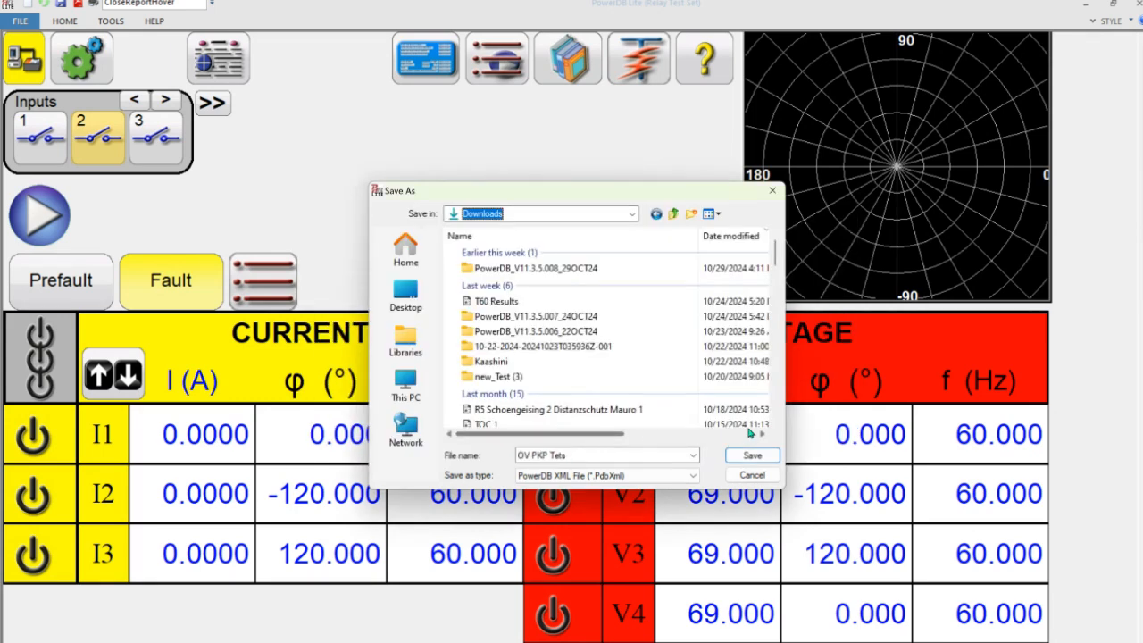
left_click(750, 457)
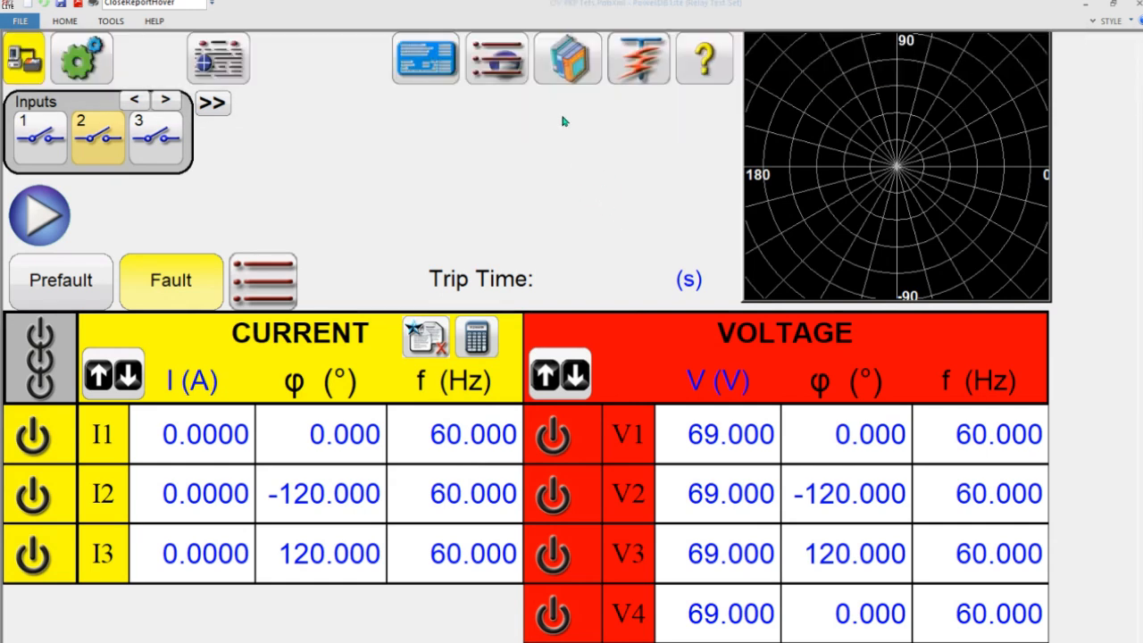
left_click(654, 72)
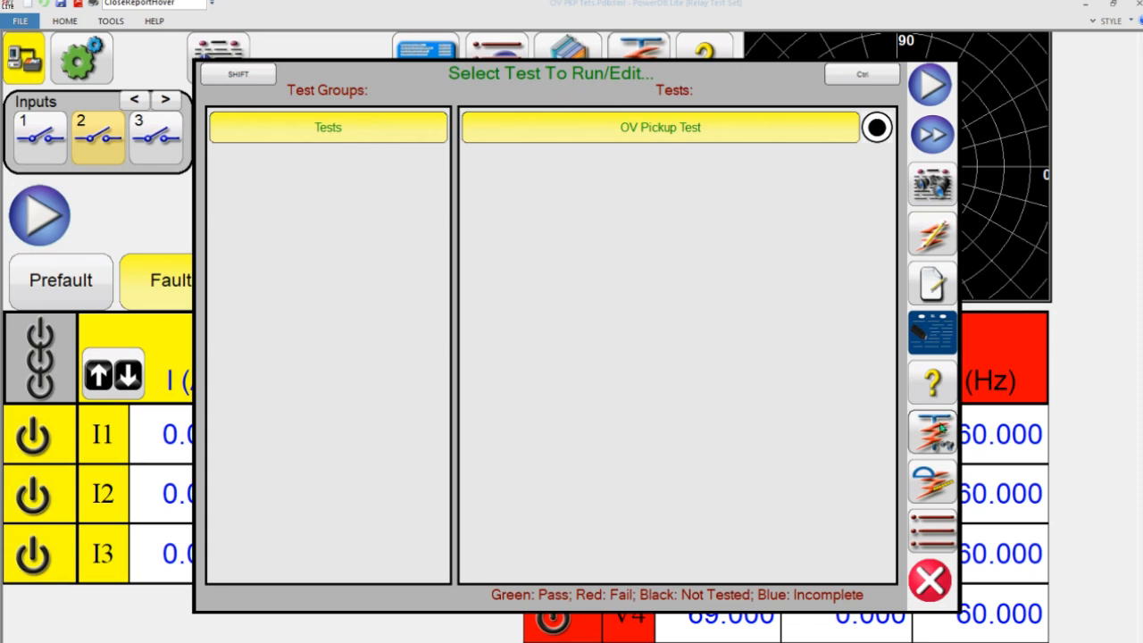
left_click(933, 580)
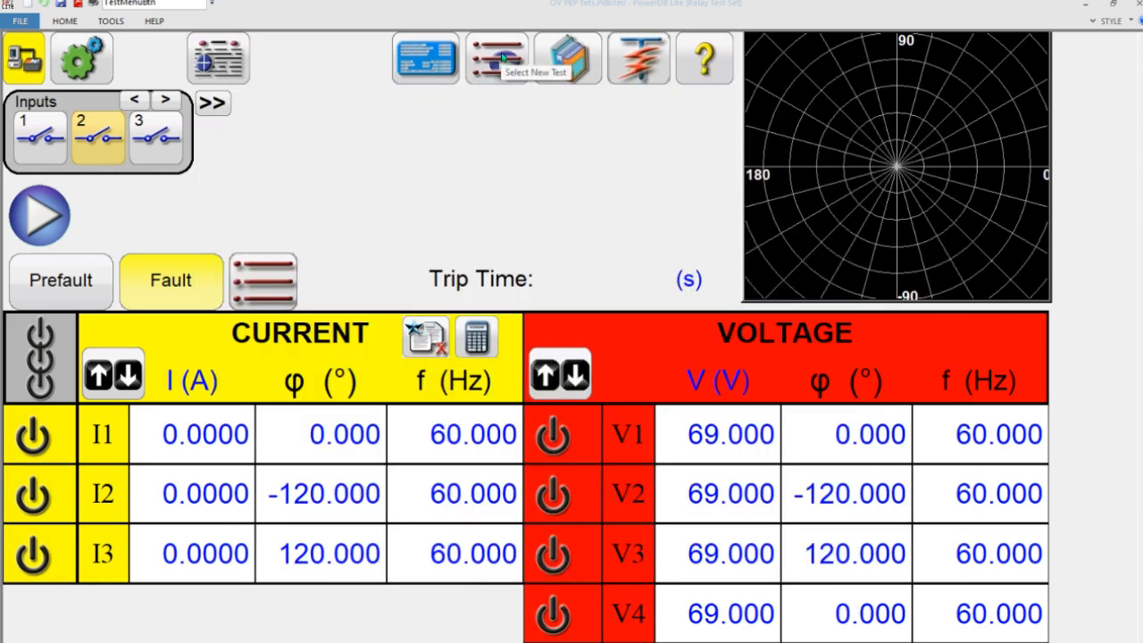
left_click(568, 60)
left_click(740, 114)
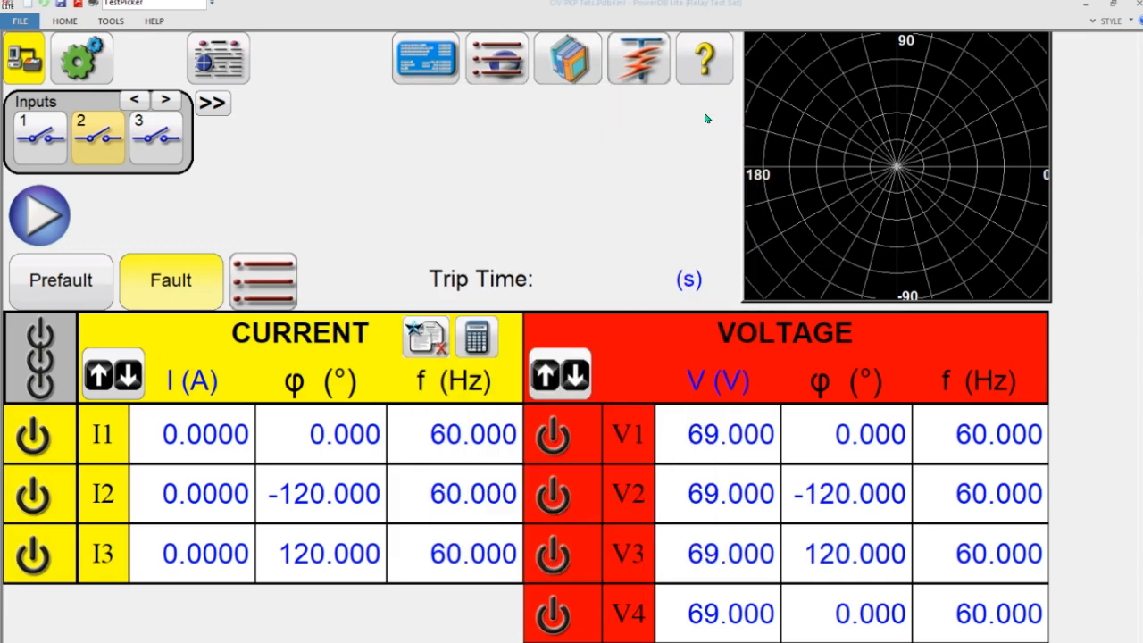
- Load OV Pickup Test from the test list for editing on the ramp screen
left_click(638, 64)
left_click(926, 238)
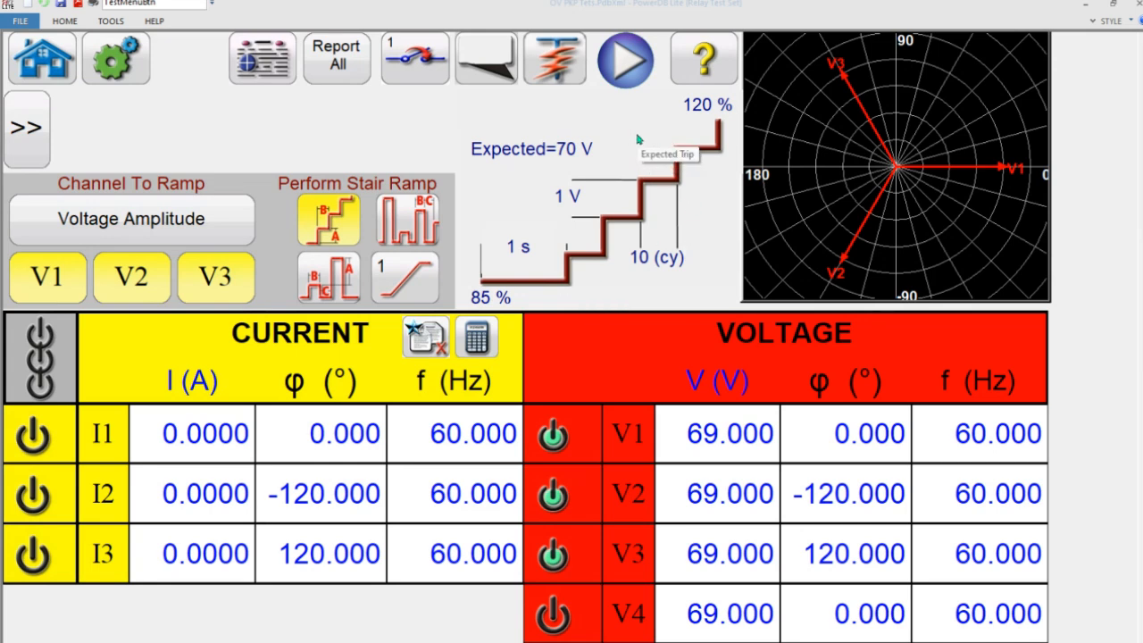
left_click(627, 59)
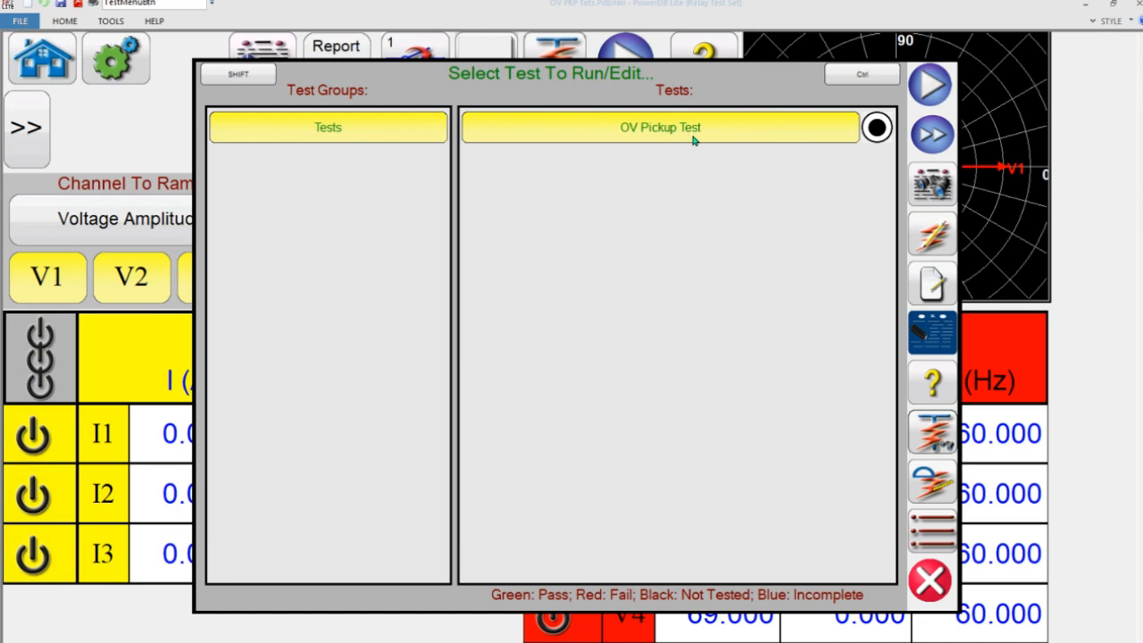
left_click(929, 230)
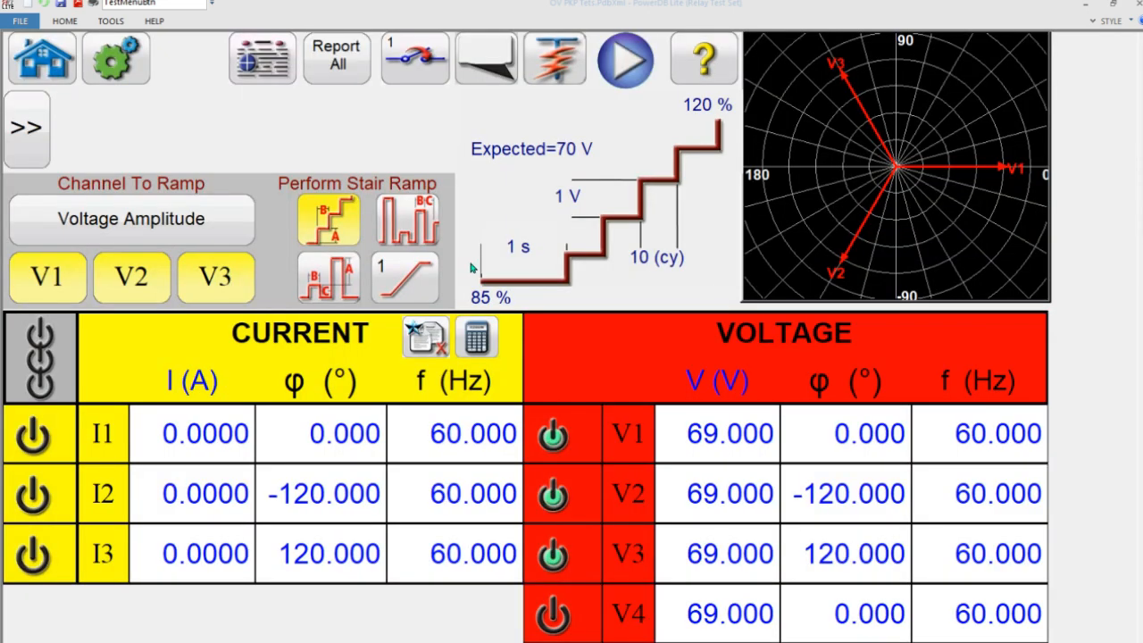
- Set the number of ramps in the test to 2 and open the ramp selection
left_click(426, 287)
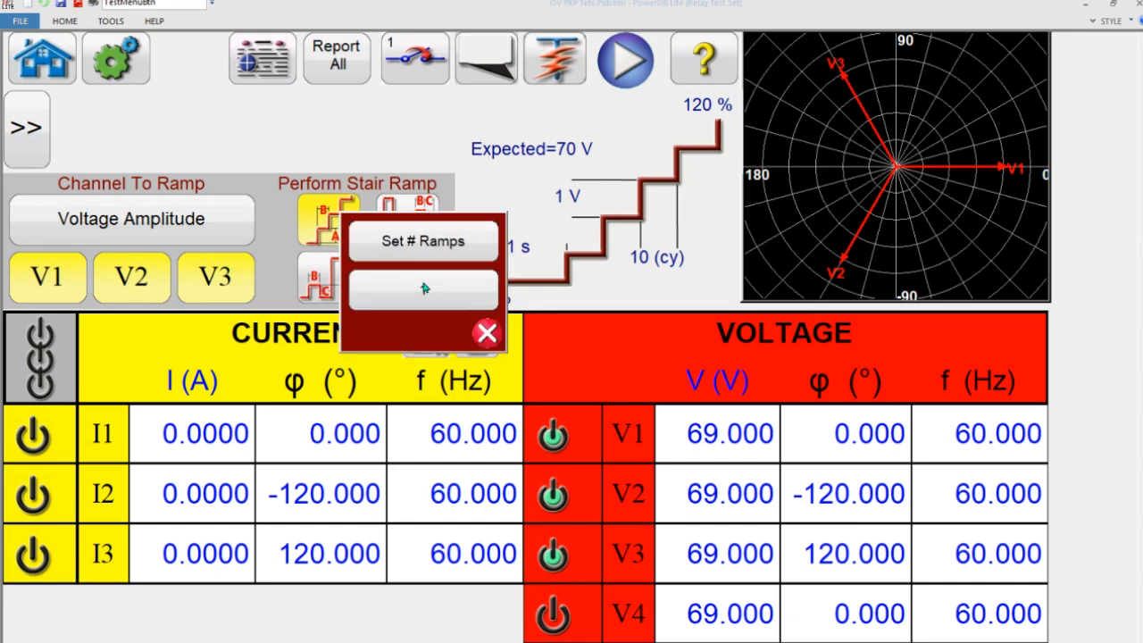
left_click(458, 243)
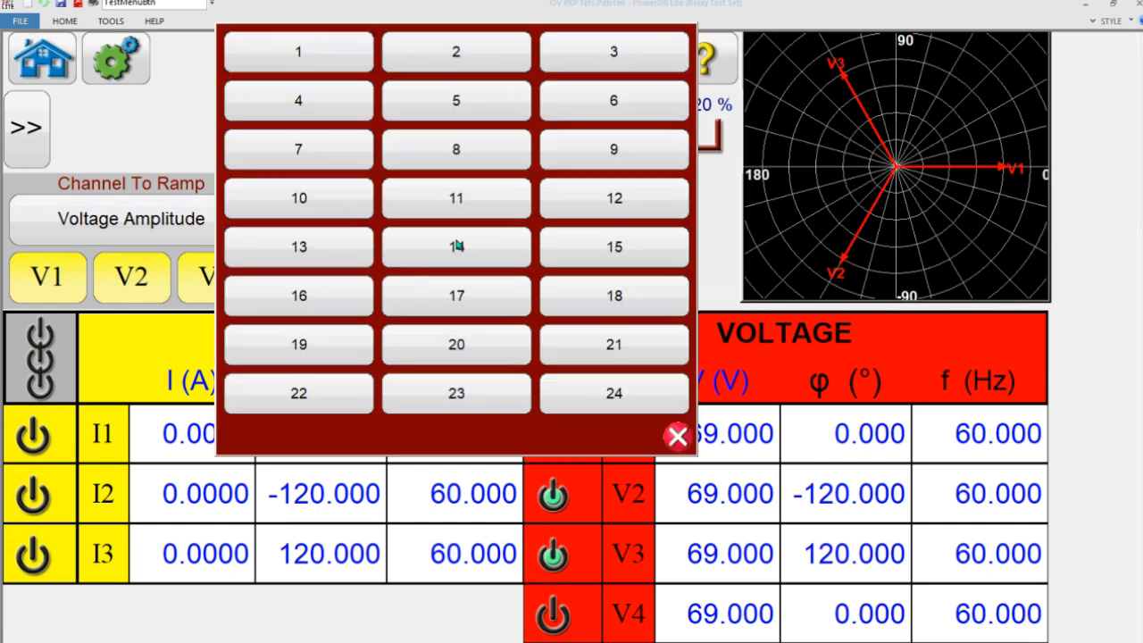
left_click(465, 56)
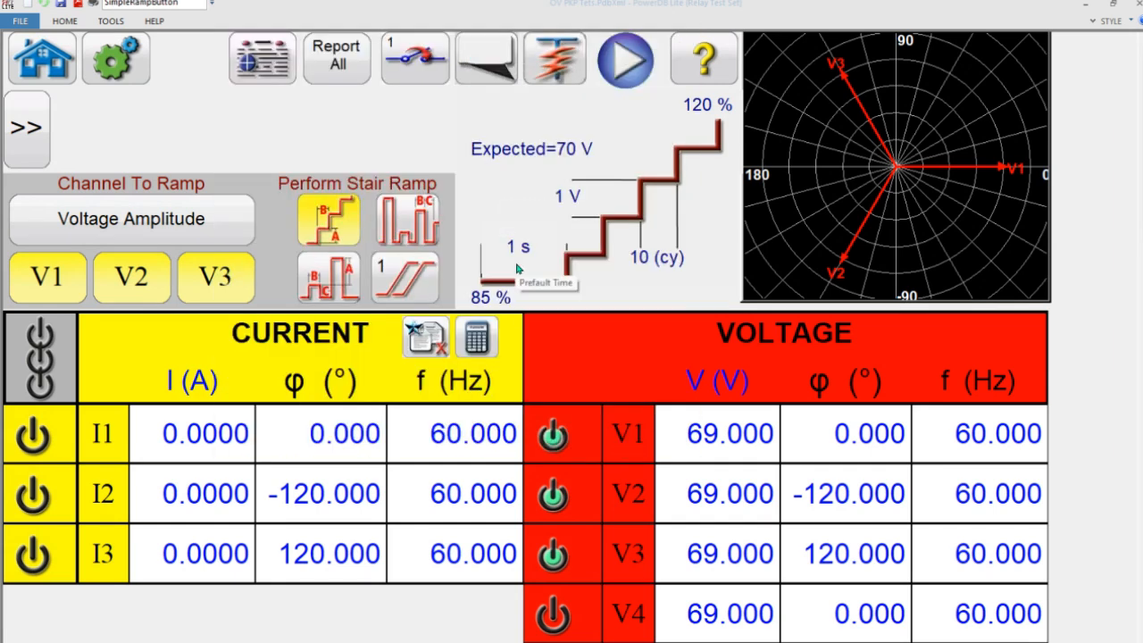
left_click(416, 284)
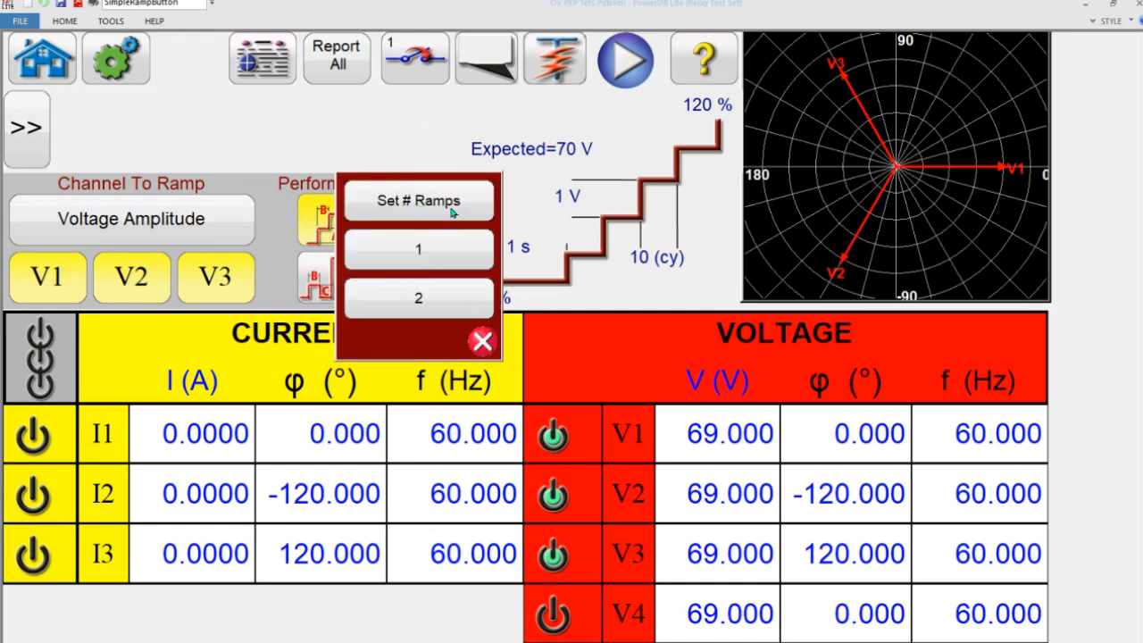
- Select ramp 2 and configure it to ramp the voltage amplitude on channels V1, V2 and V3
left_click(433, 300)
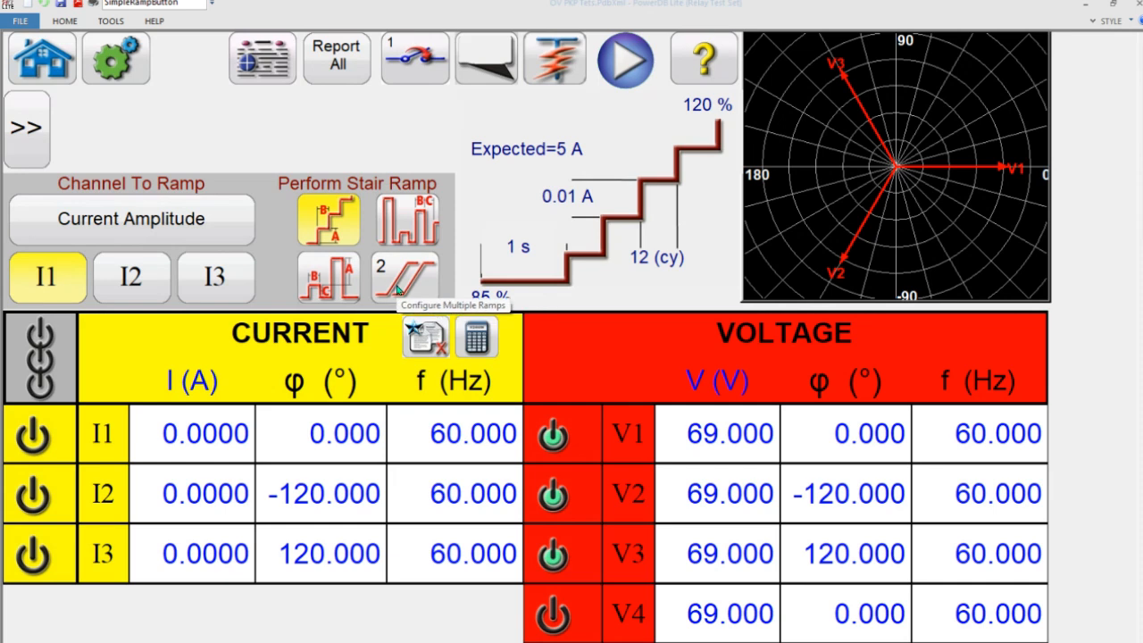
left_click(168, 214)
left_click(426, 146)
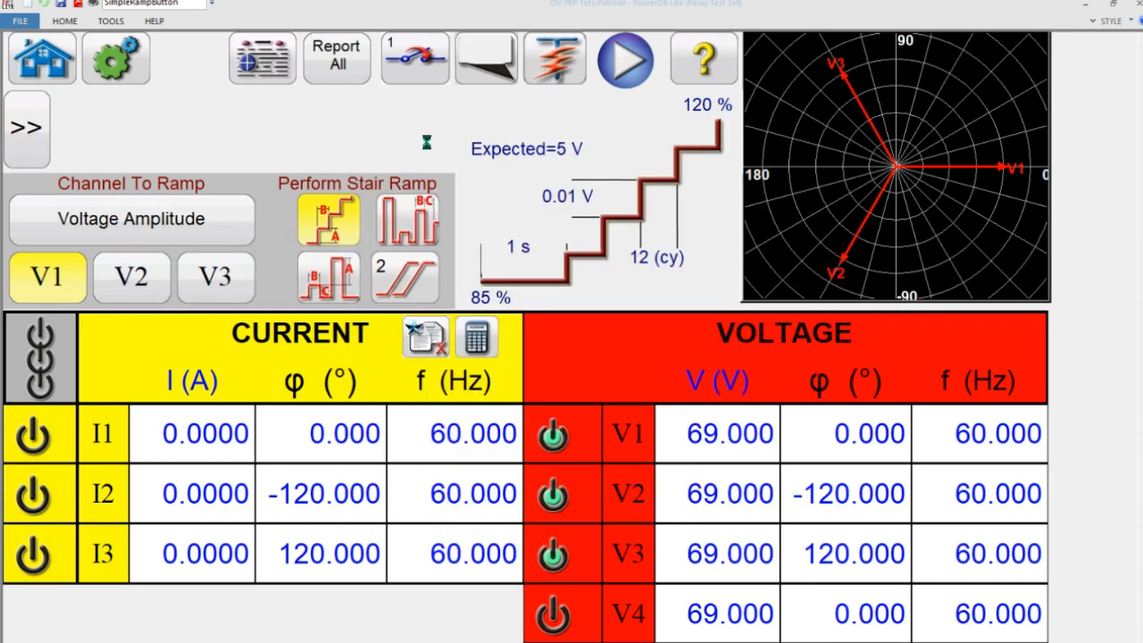
left_click(157, 275)
left_click(220, 284)
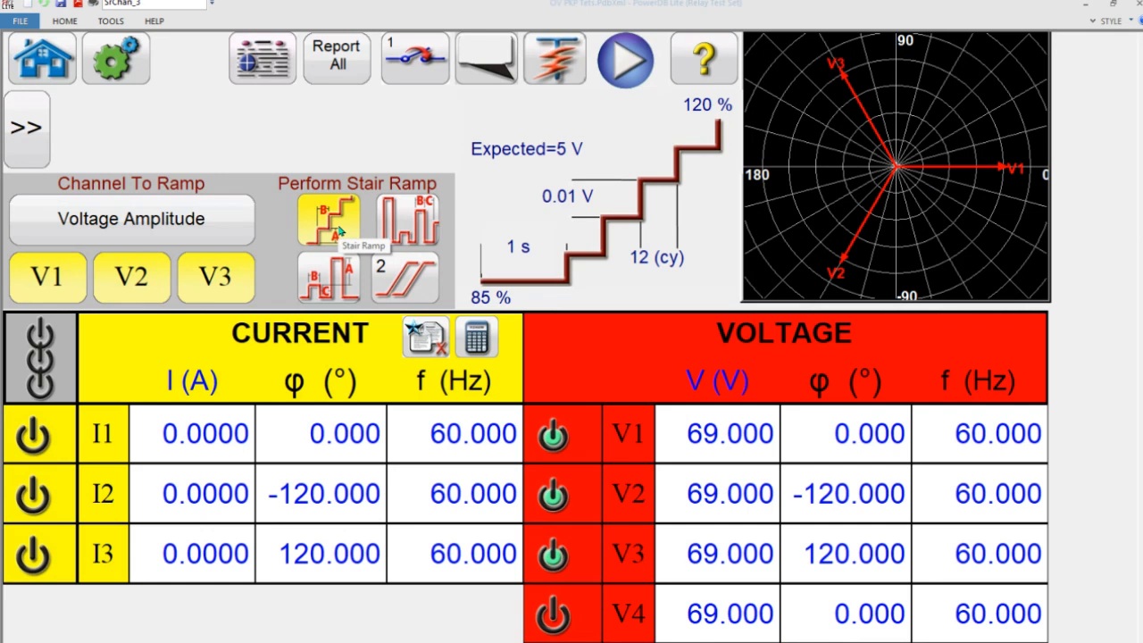
- Set the second ramp's expected trip value to 69 V
left_click(557, 157)
type("69")
key("Return")
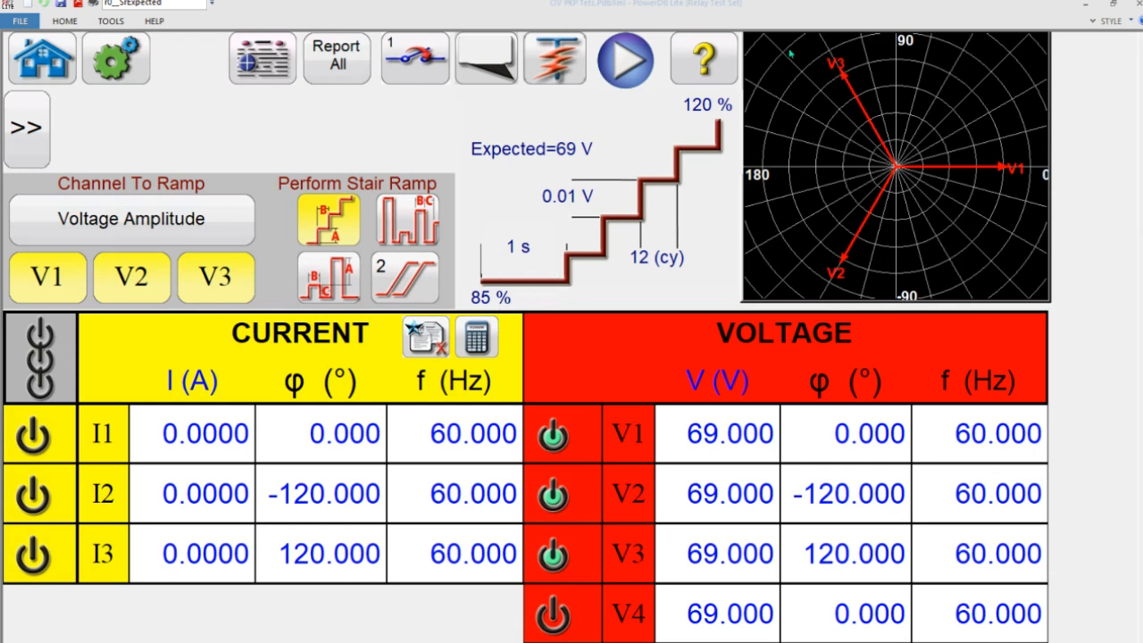
- Set the second ramp to start at 120 % and stop at 85 %
left_click(506, 299)
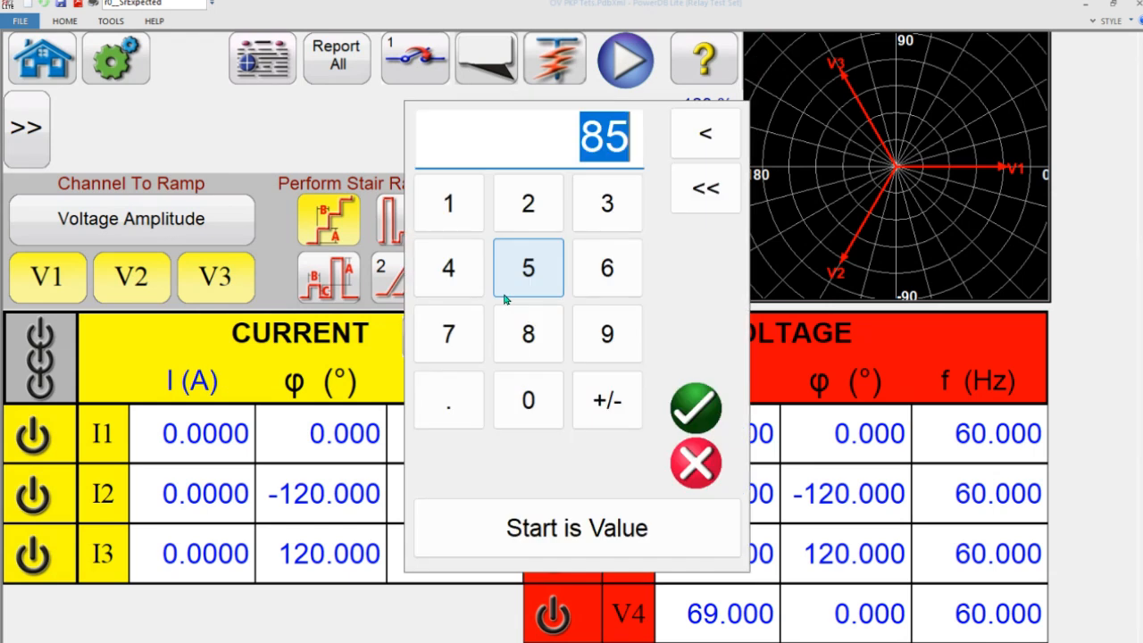
type("120")
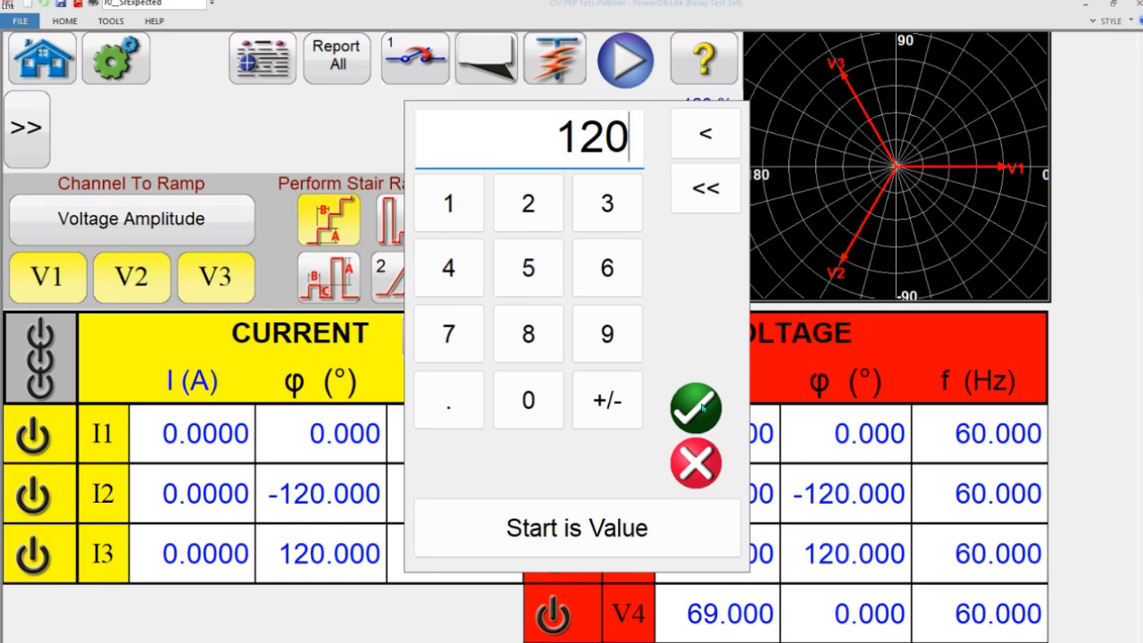
left_click(699, 407)
left_click(703, 106)
type("85")
key("Return")
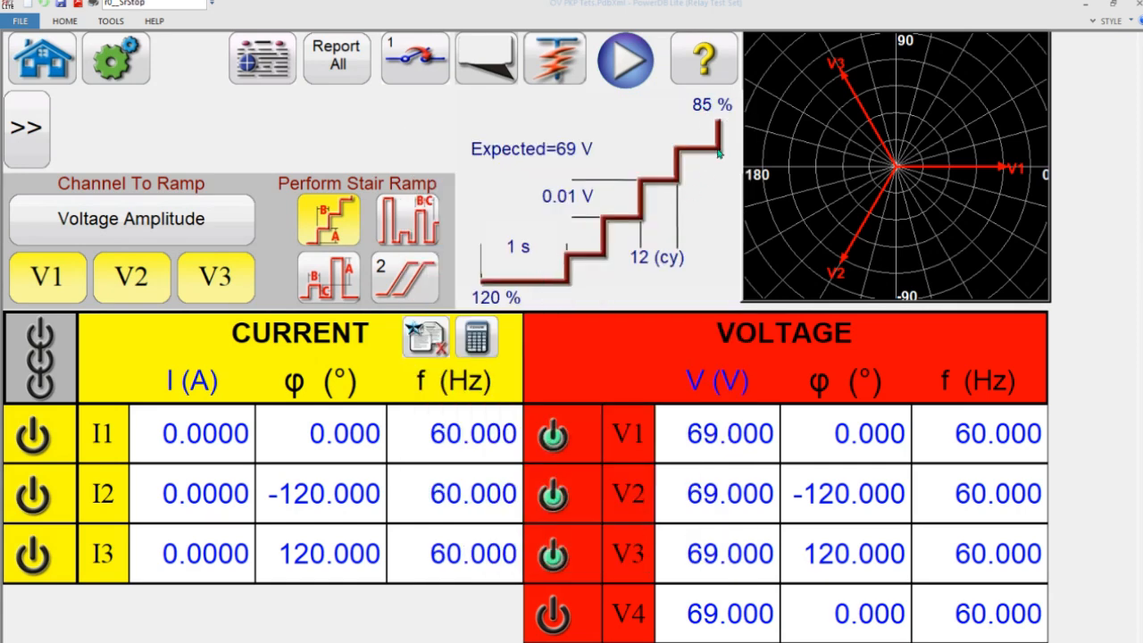
- Change the second ramp's start definition to a percentage of the last value
left_click(497, 307)
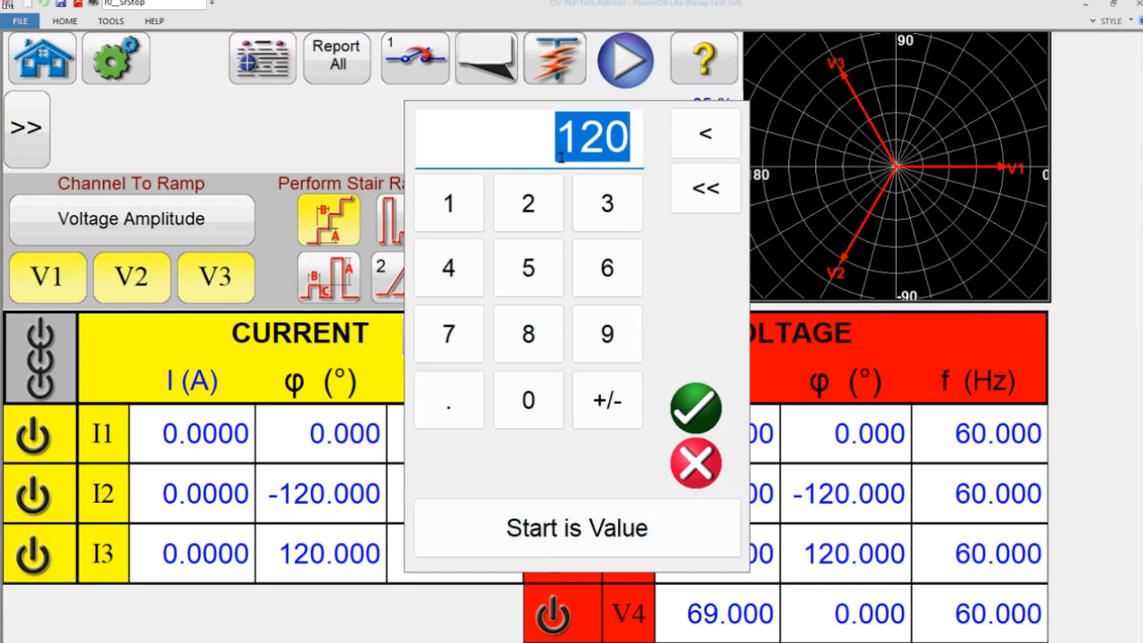
left_click(692, 408)
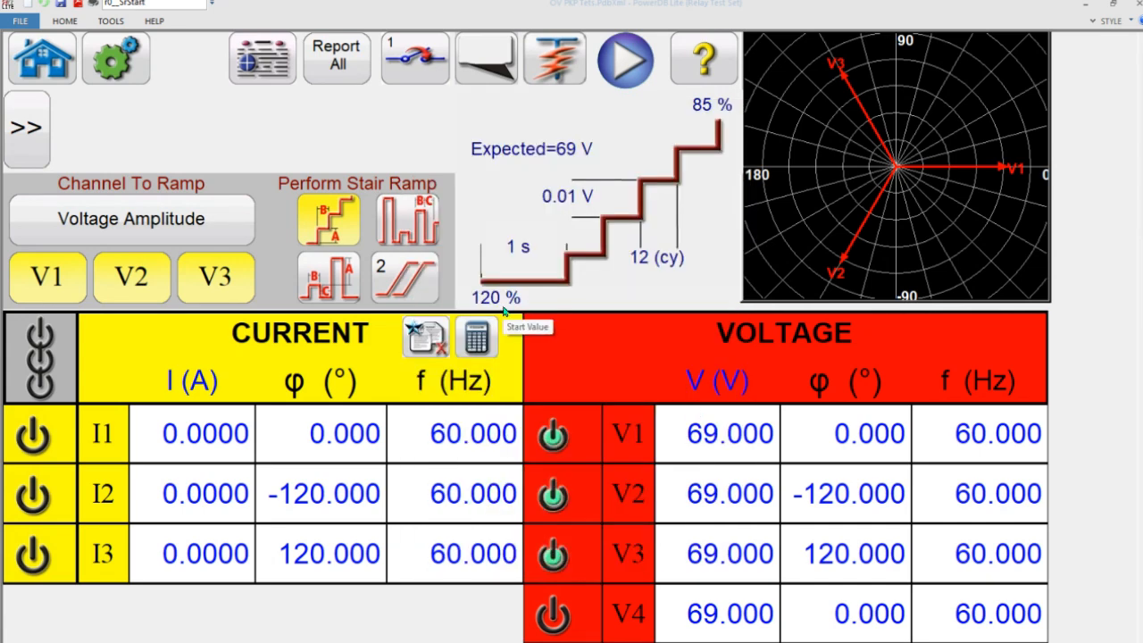
left_click(499, 304)
left_click(620, 525)
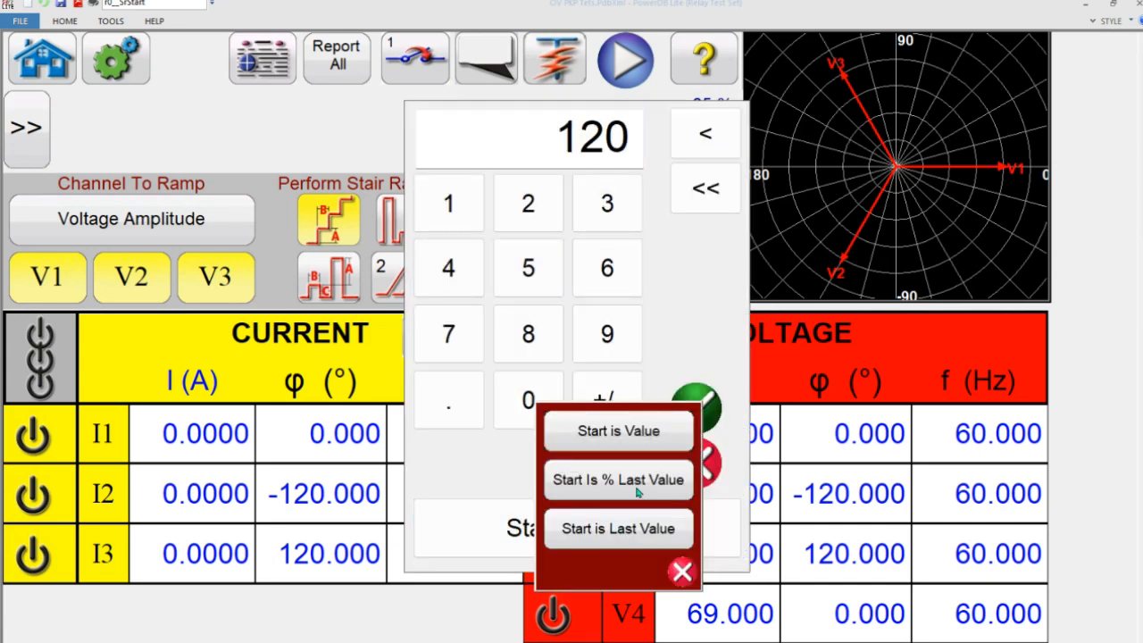
left_click(639, 484)
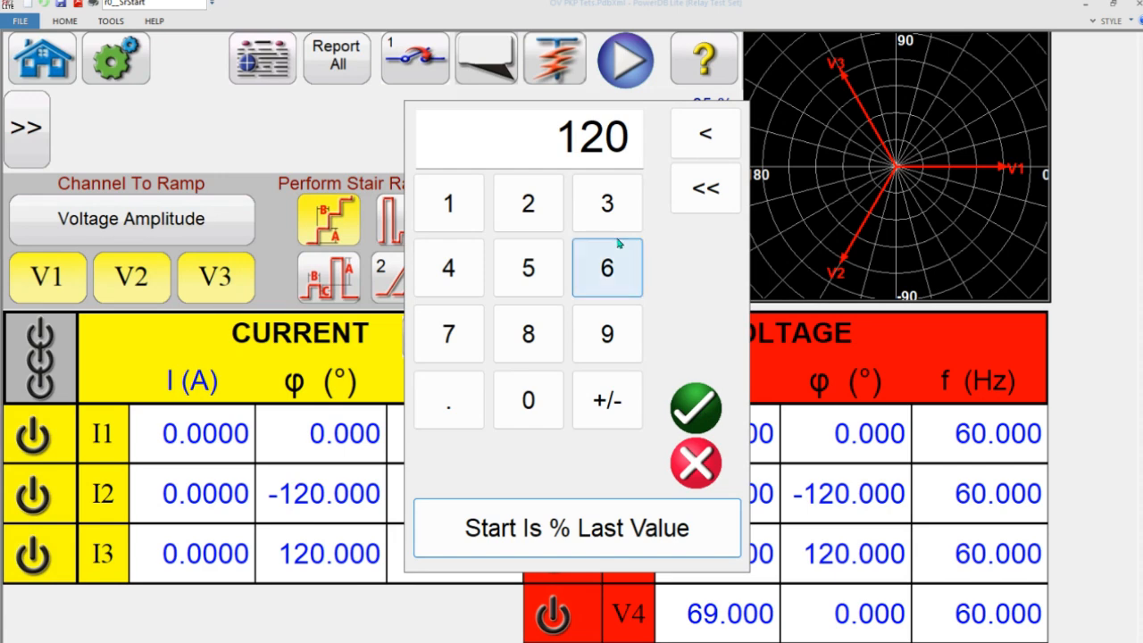
left_click(700, 416)
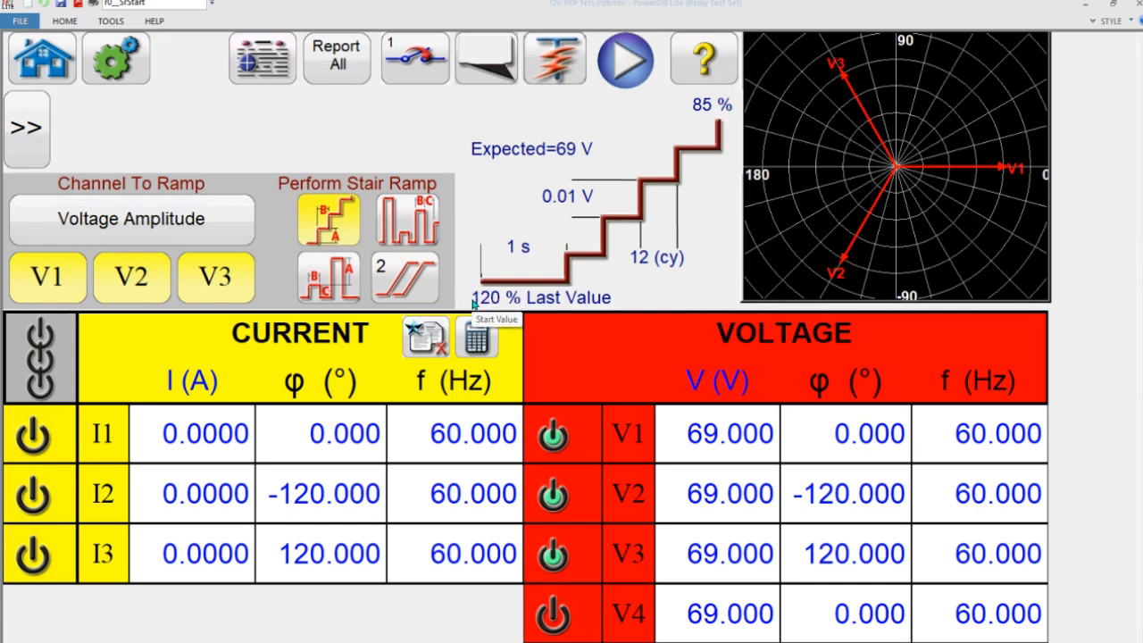
- Set the second ramp's start to 105 % of the last value and its stop to 98 %
left_click(509, 298)
type("105")
key("Return")
left_click(707, 105)
type("98")
key("Return")
- Define the second ramp's start as the last value itself
left_click(497, 306)
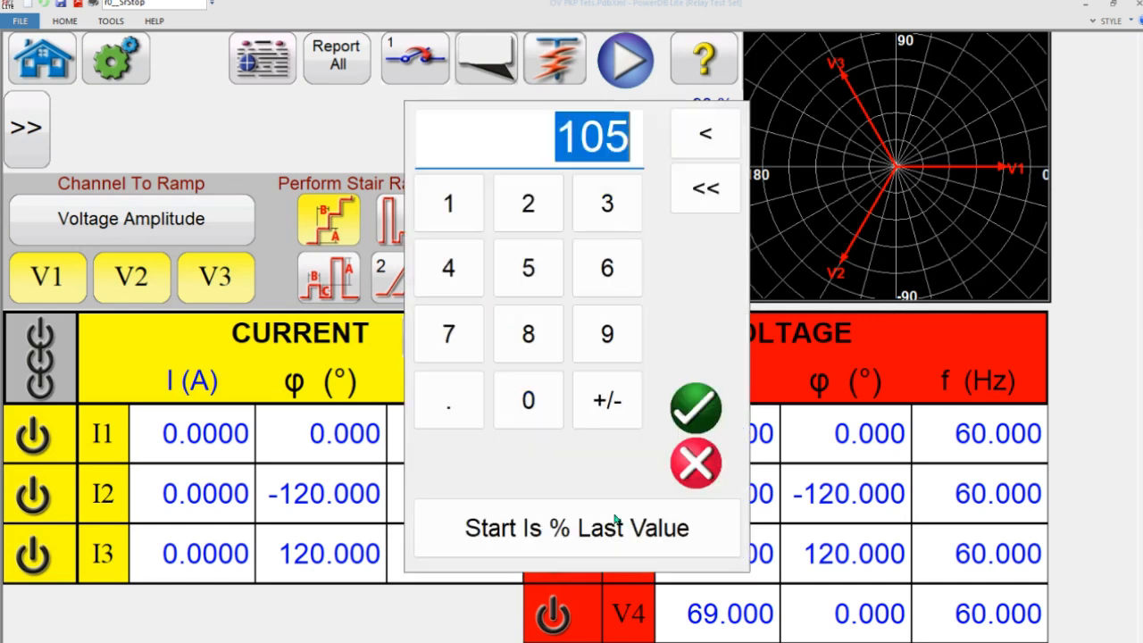
left_click(611, 552)
left_click(595, 532)
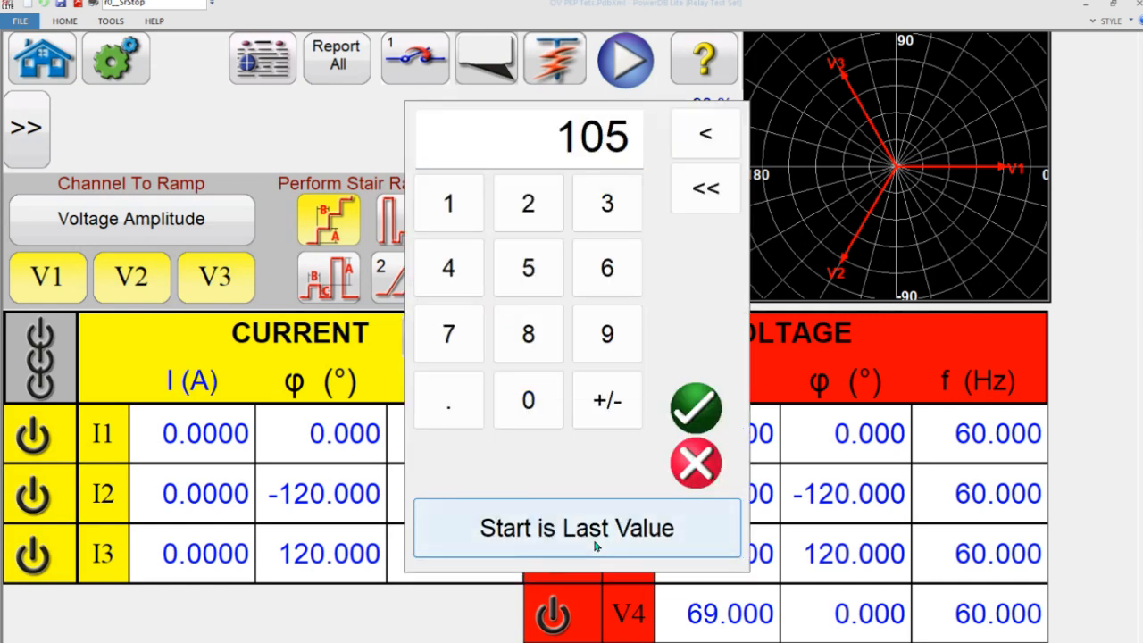
left_click(694, 408)
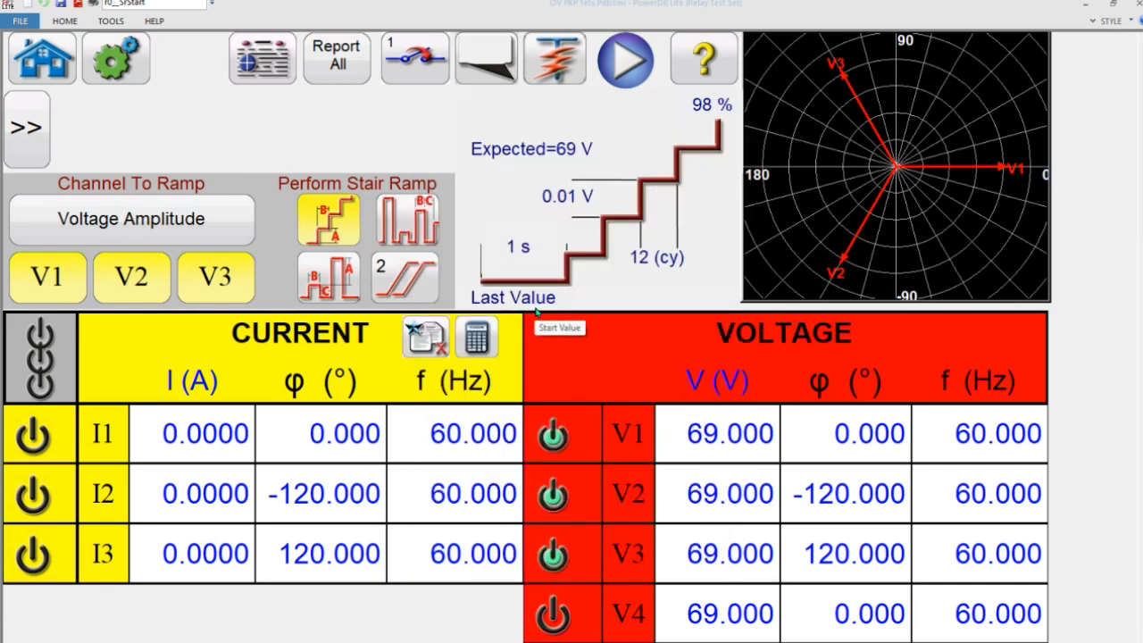
- Switch the second ramp's start back to a percentage of the last value and set it to 105 %
left_click(537, 311)
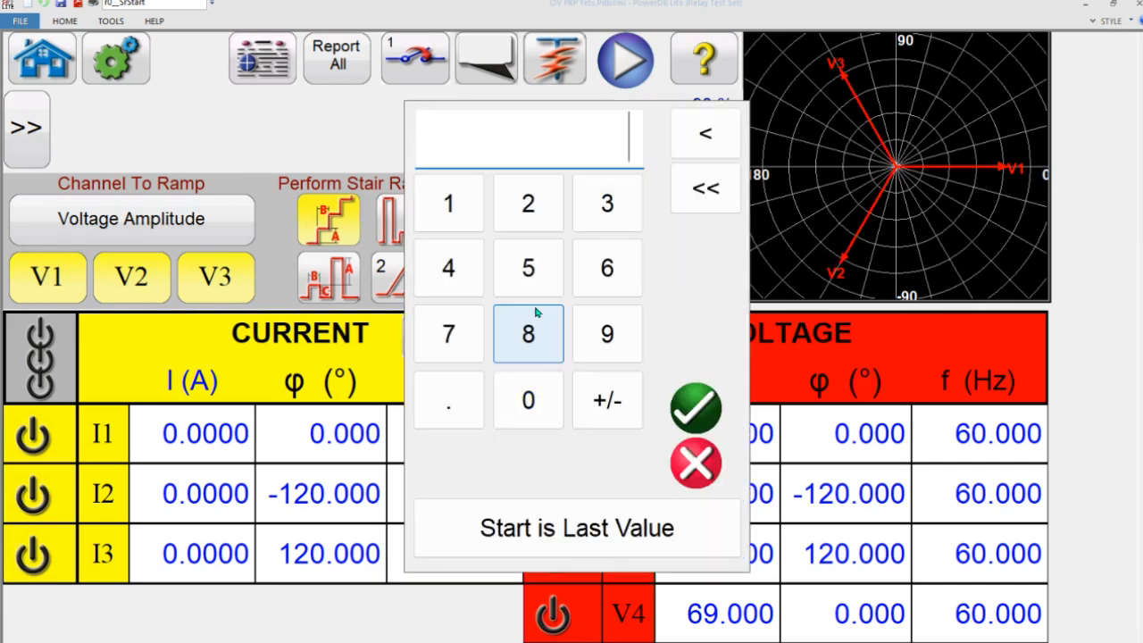
left_click(568, 538)
left_click(585, 479)
left_click(611, 130)
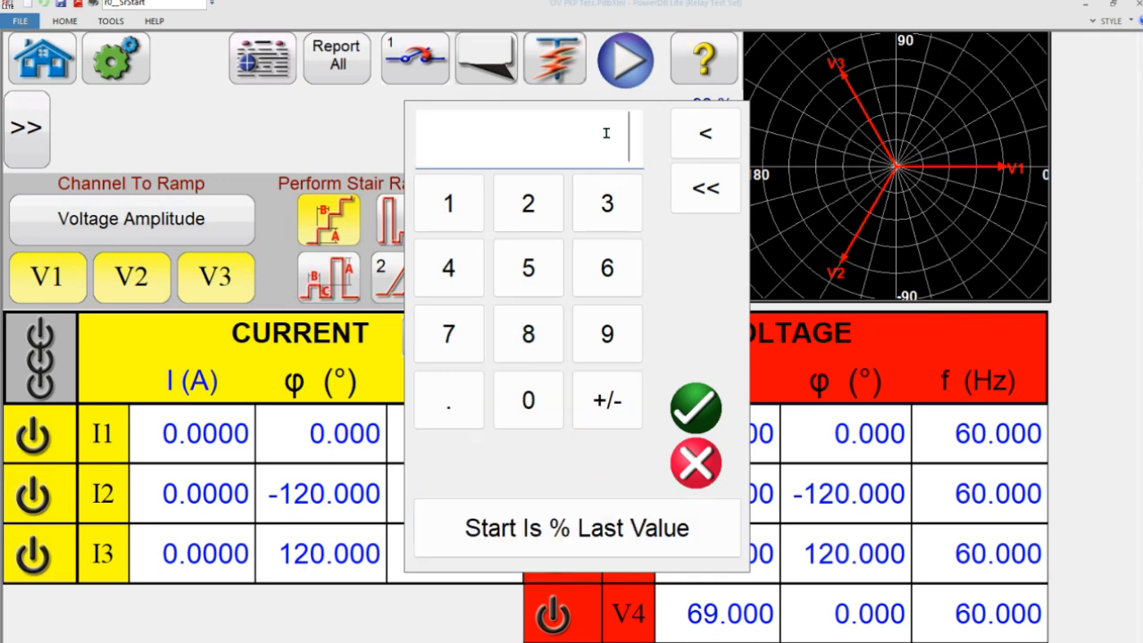
type("10")
key("Return")
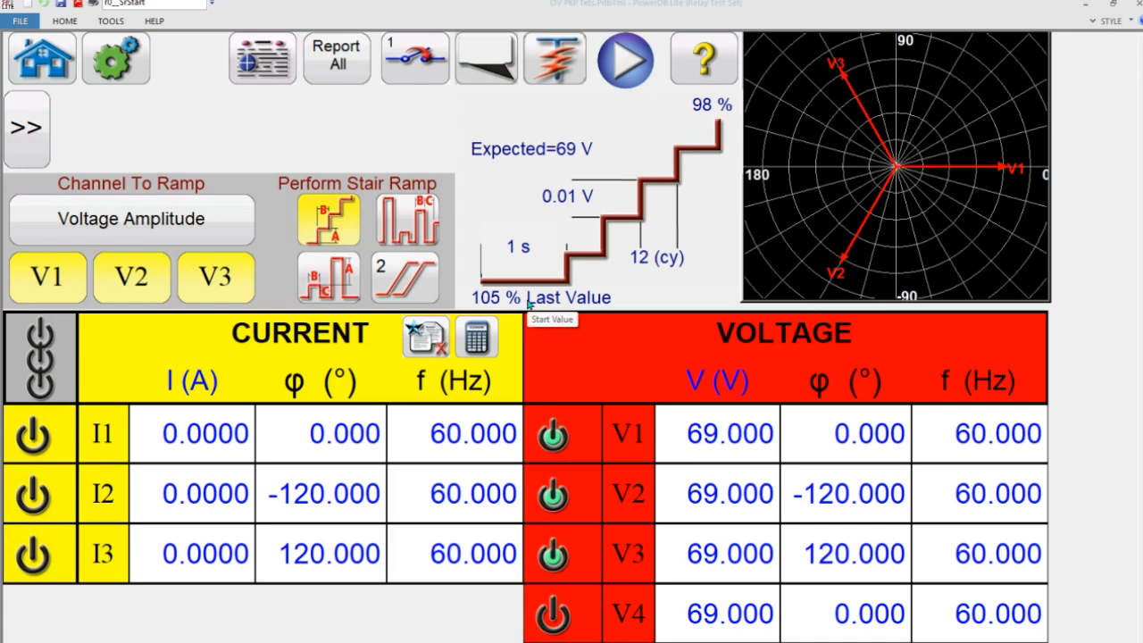
- Set the second ramp's increment to 0.1 V
left_click(568, 204)
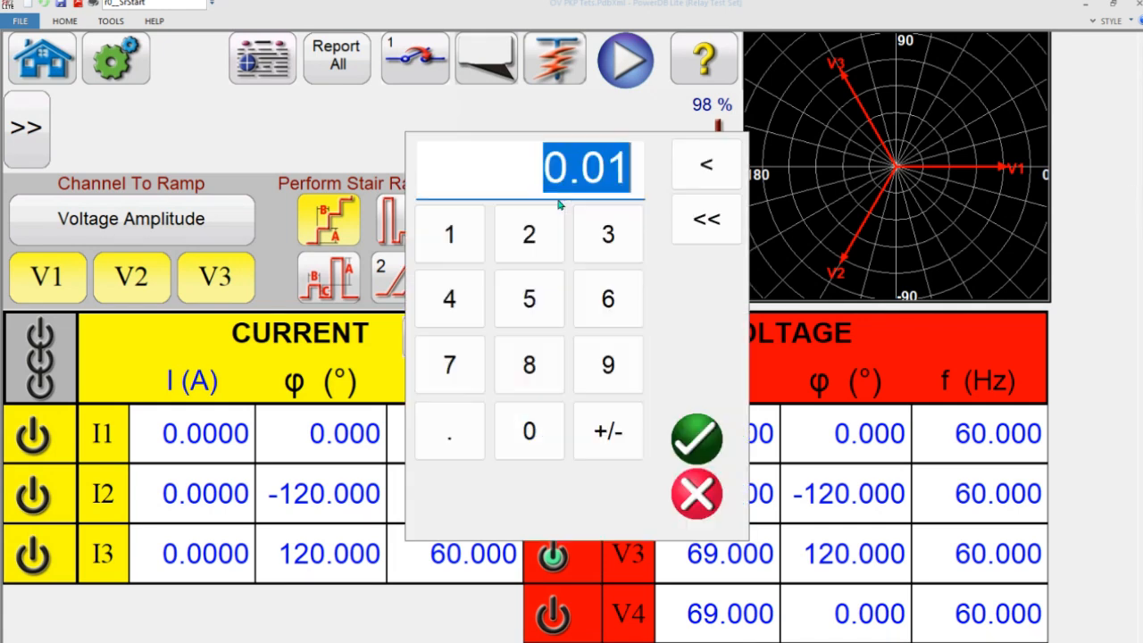
left_click(455, 435)
left_click(450, 234)
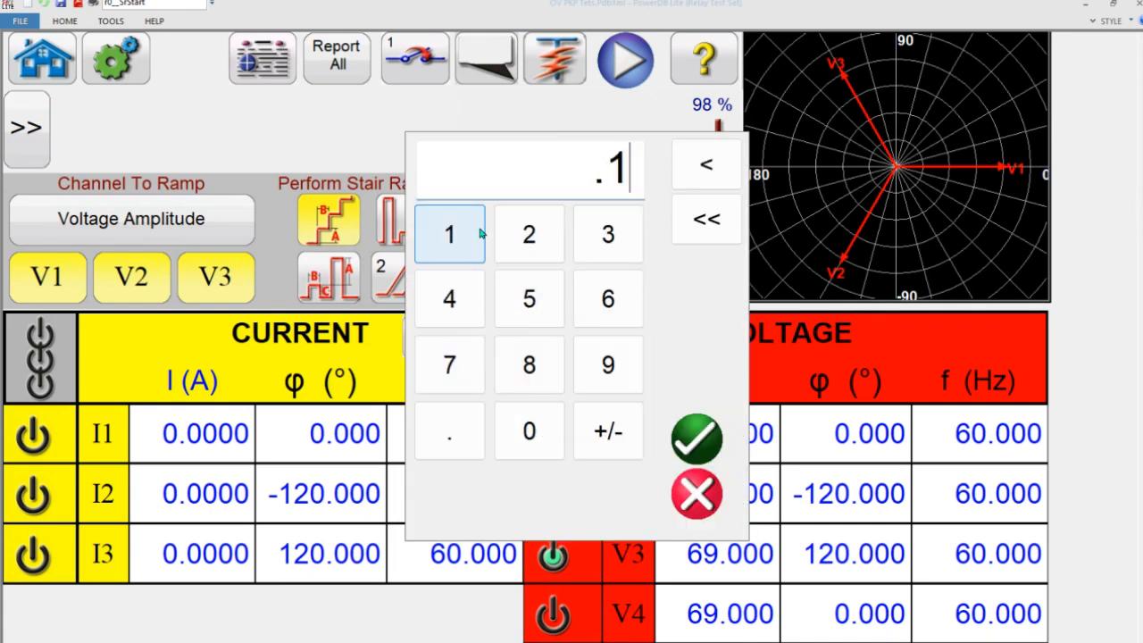
left_click(710, 430)
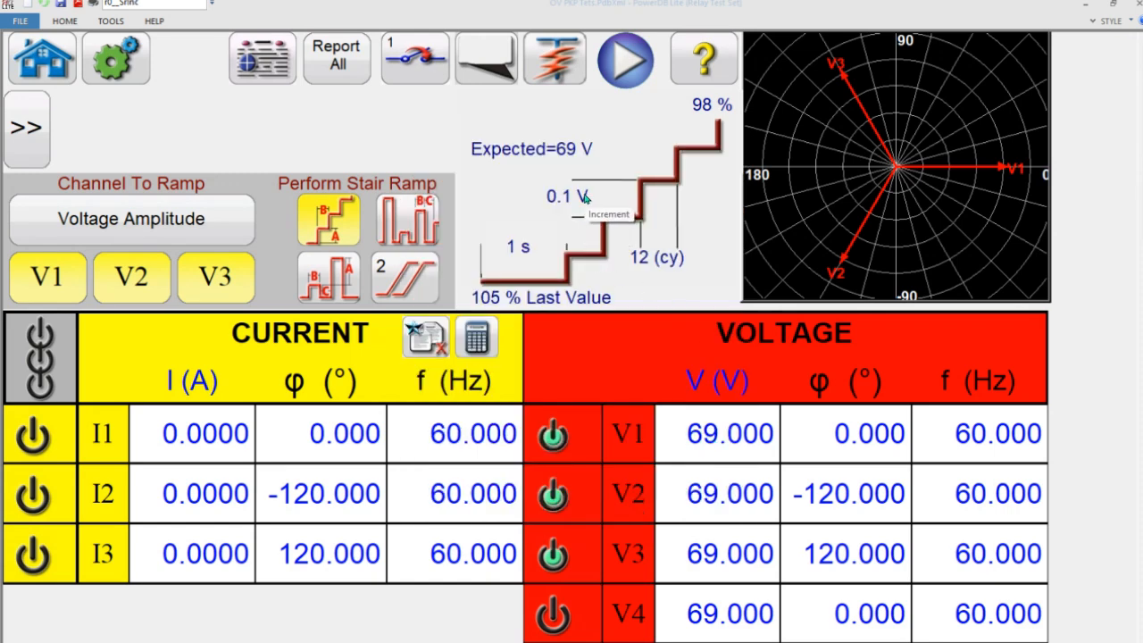
left_click(402, 292)
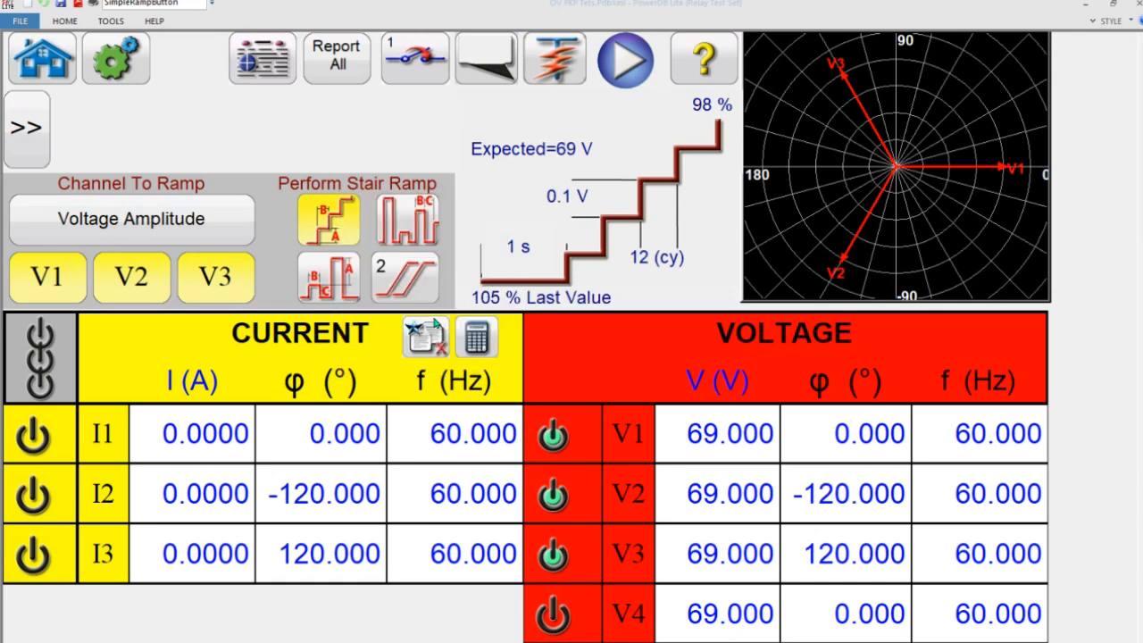
- Run the two-ramp OV Pickup Test from its report and simulate the relay contact during the ramp
left_click(625, 59)
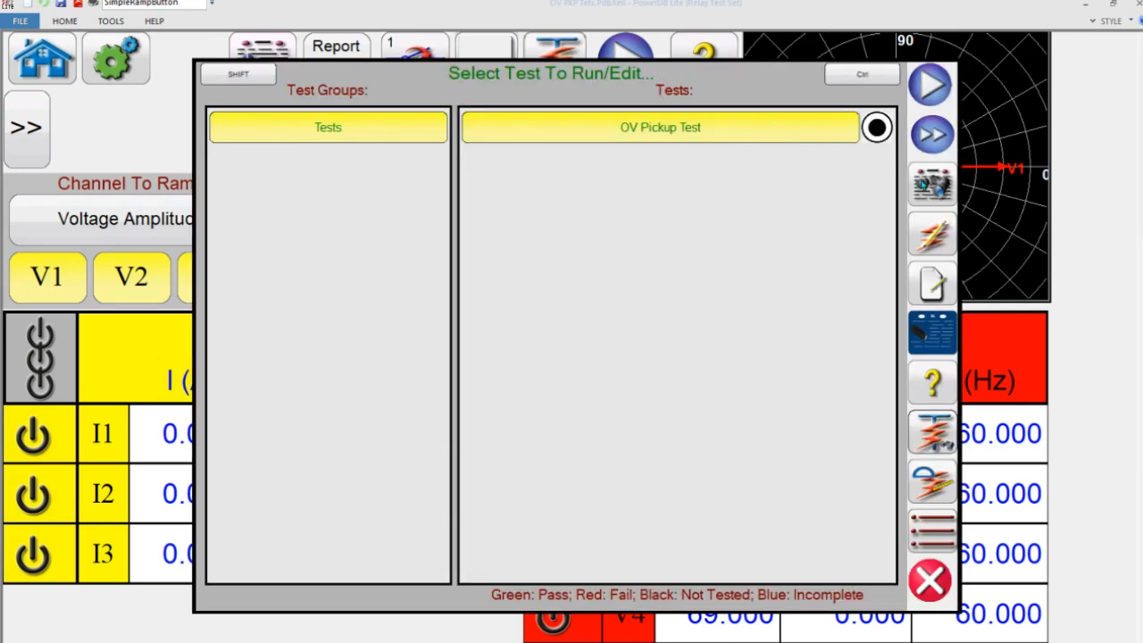
left_click(923, 184)
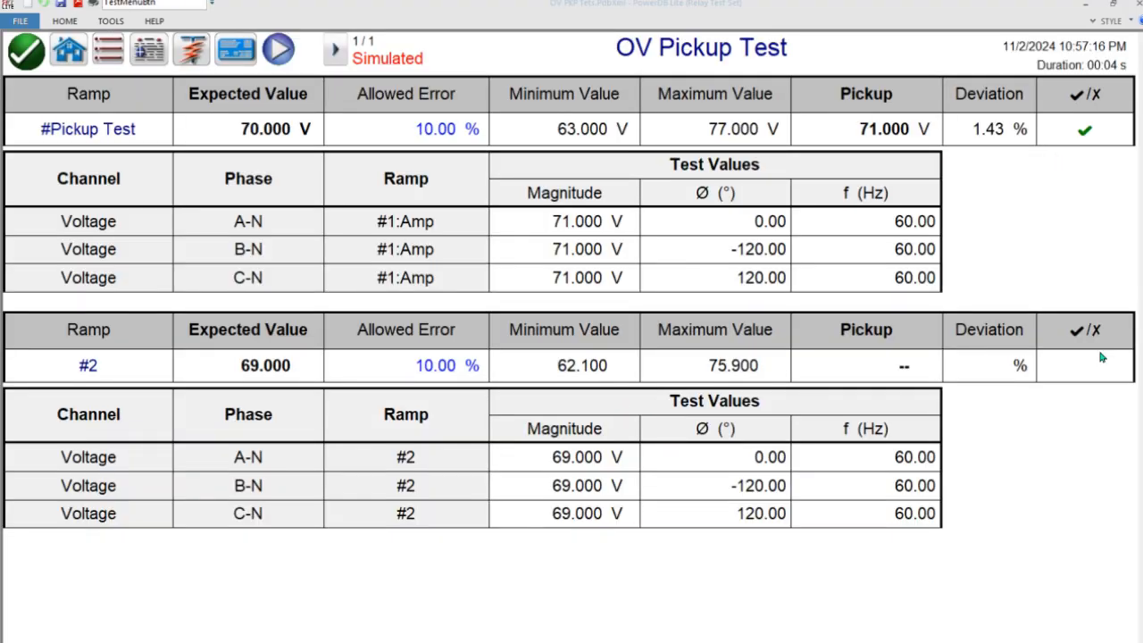
left_click(193, 52)
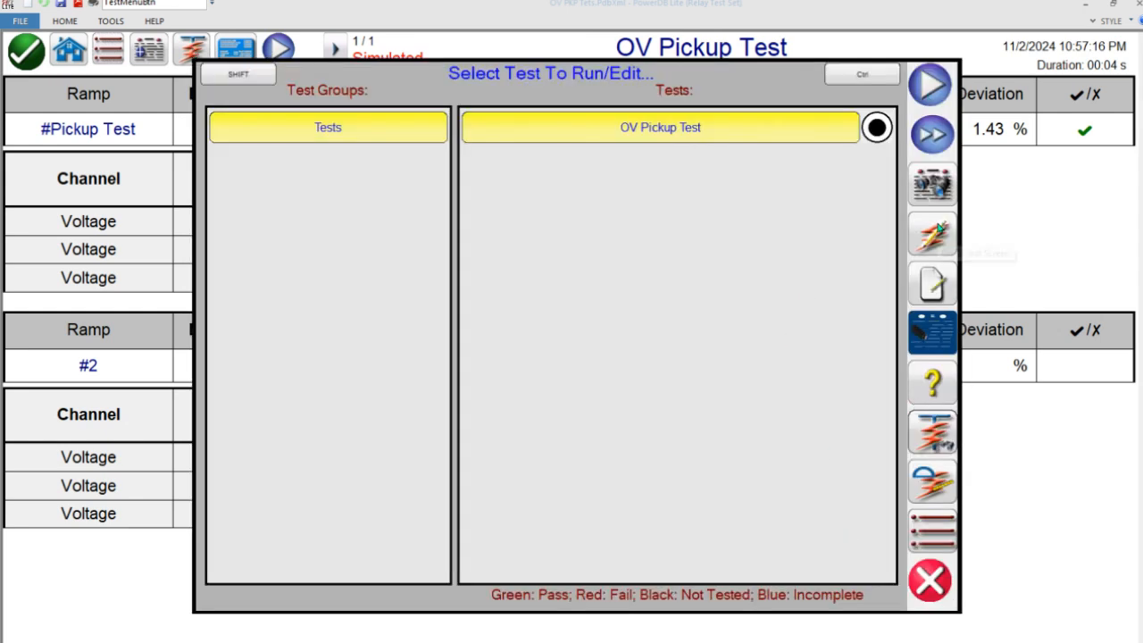
left_click(931, 585)
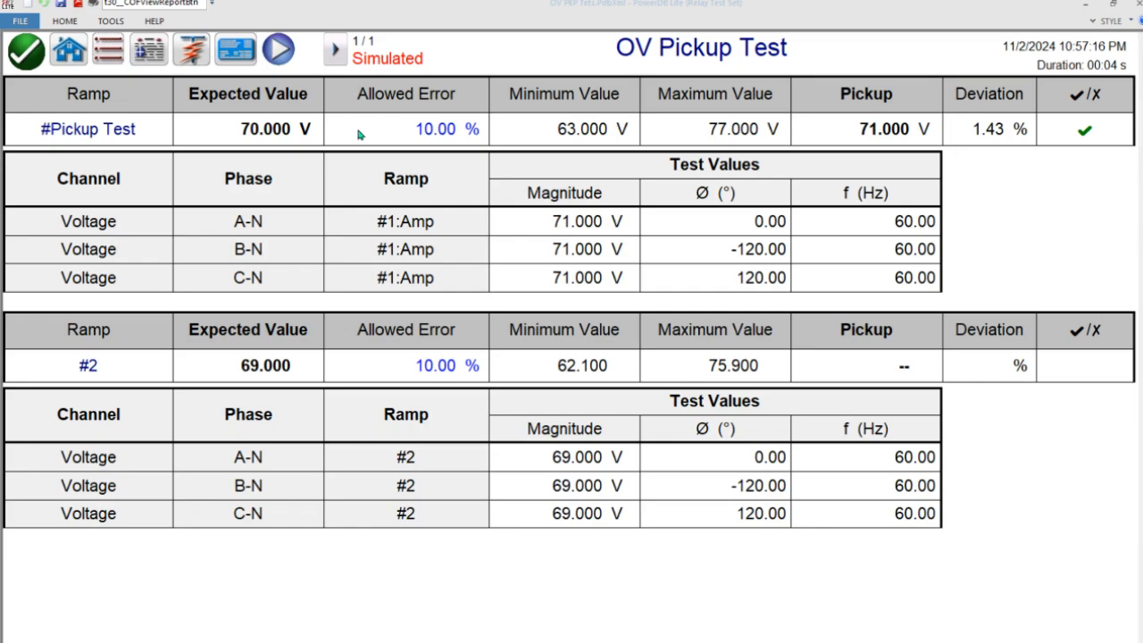
left_click(278, 50)
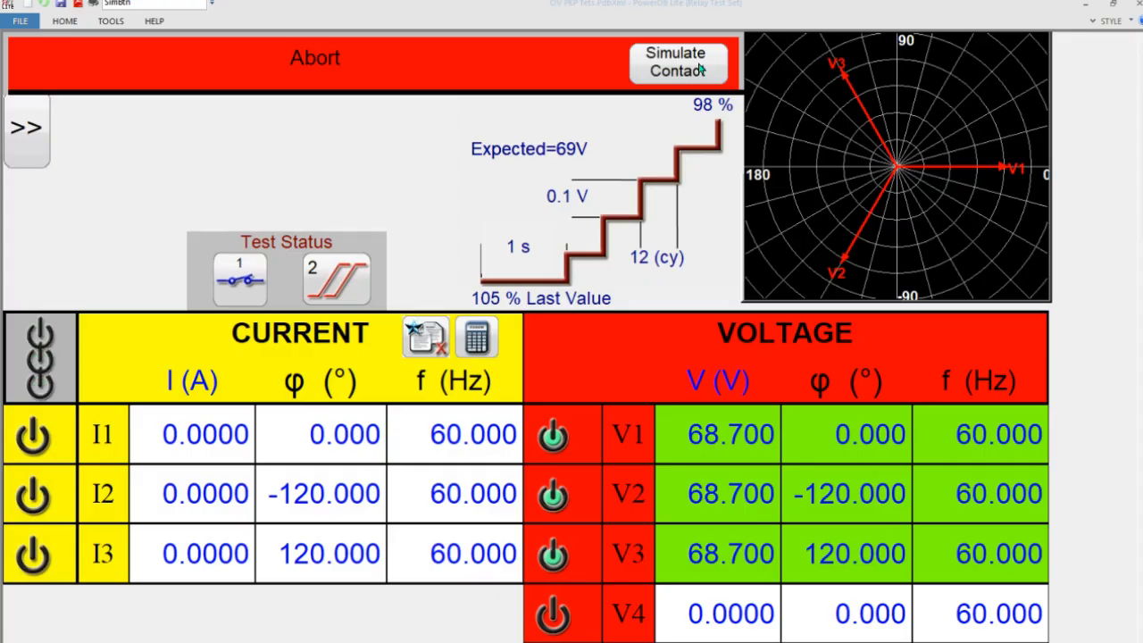
left_click(701, 70)
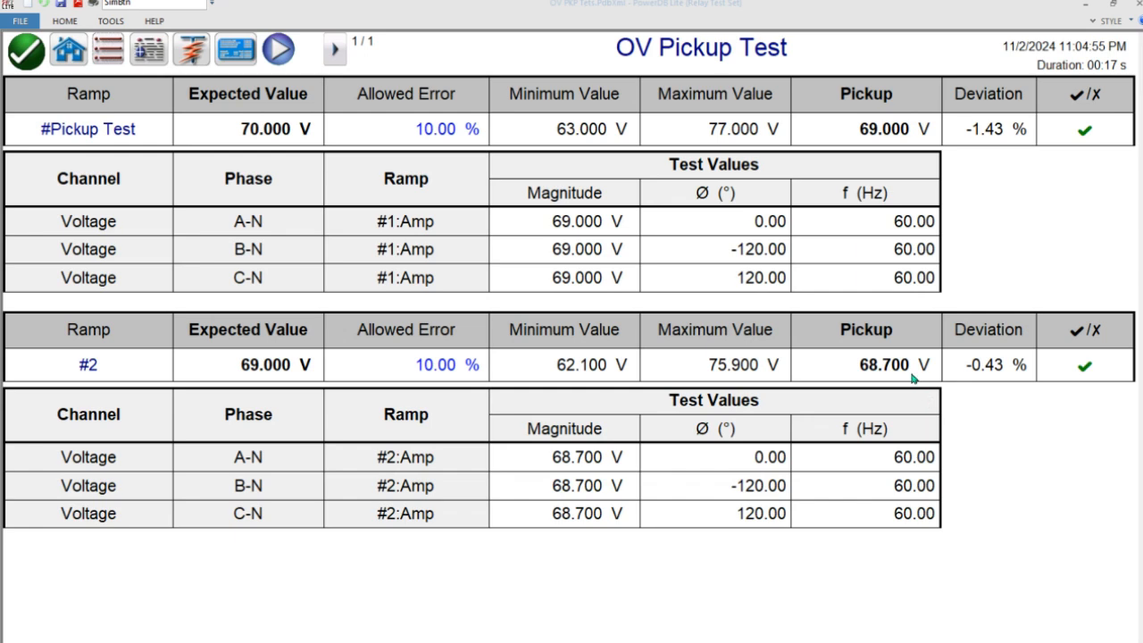
- Rename the second ramp in the test report as #Dropout
left_click(104, 363)
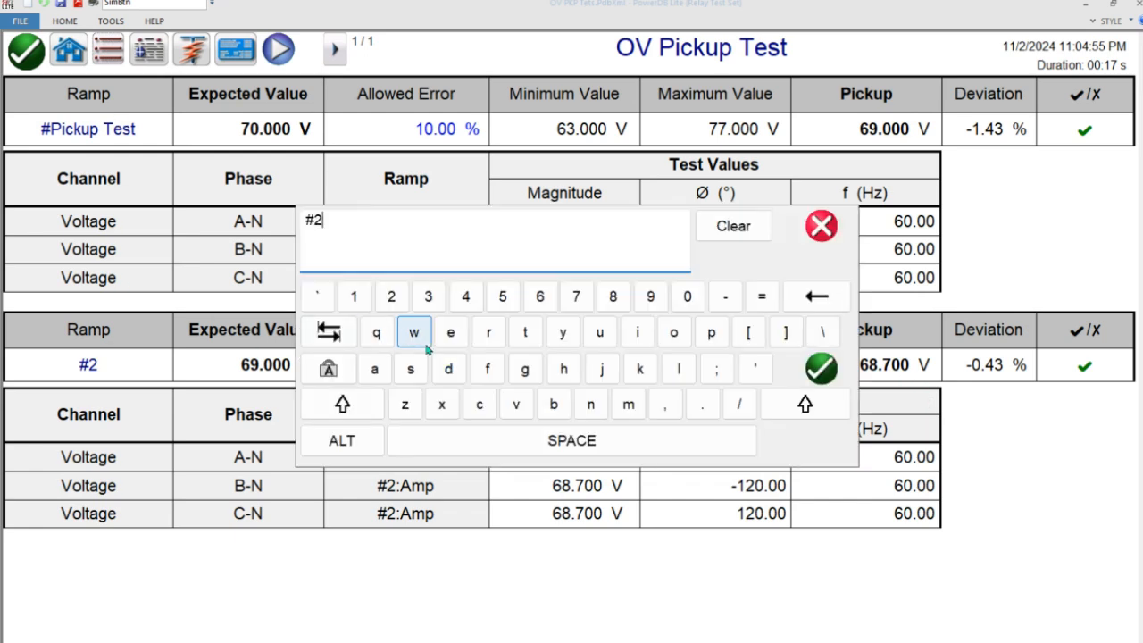
key("BackSpace")
type("Dropout")
key("Return")
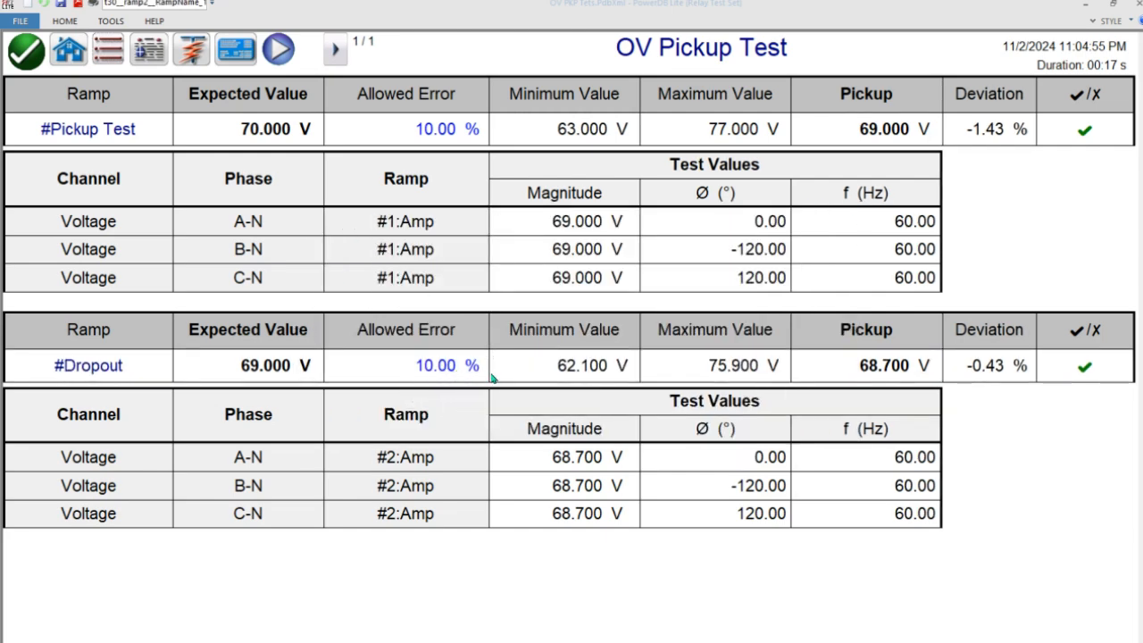
- Set the allowed error to 5 % for both the Dropout and Pickup Test ramps
left_click(451, 367)
type("5")
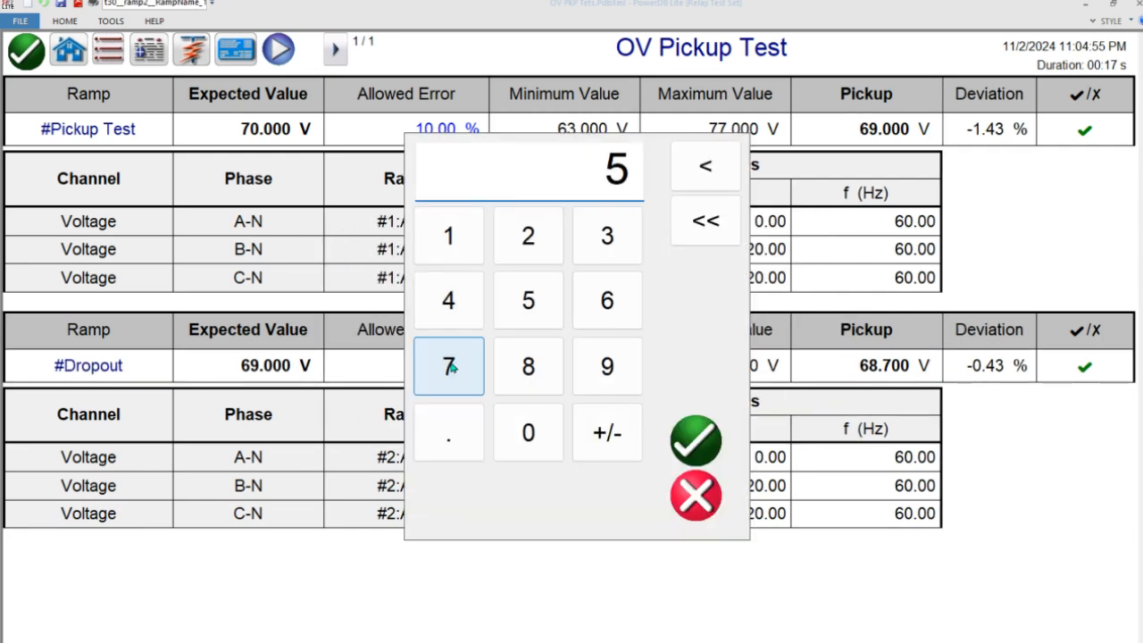
key("Return")
left_click(438, 135)
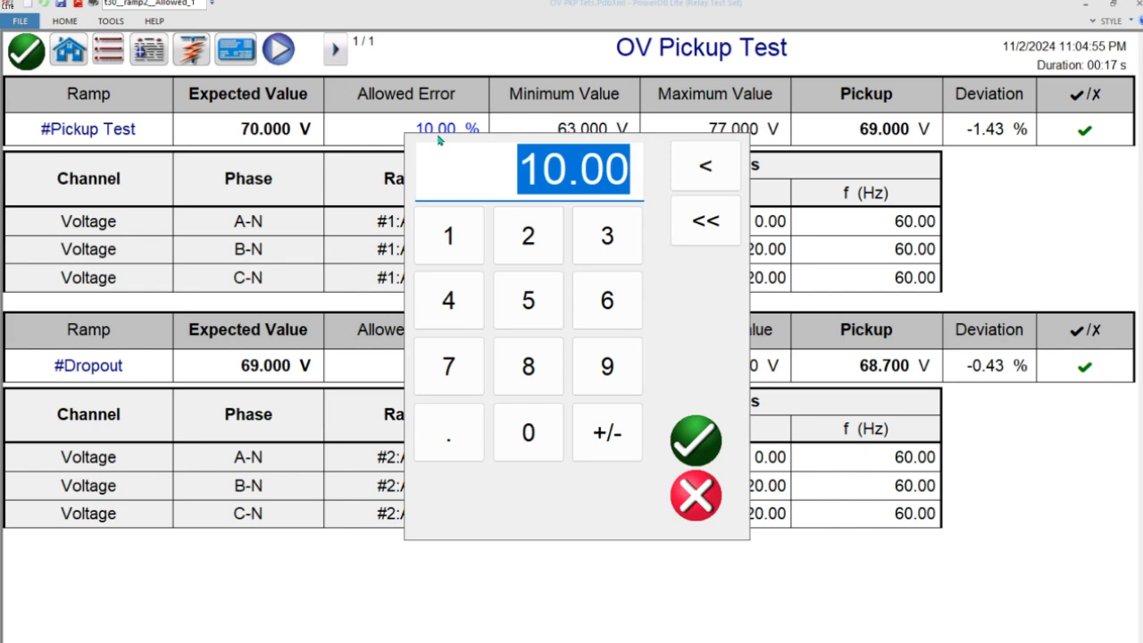
type("5")
key("Return")
- Set the allowed error to 3 % for both the Pickup Test and Dropout ramps
left_click(439, 136)
type("3")
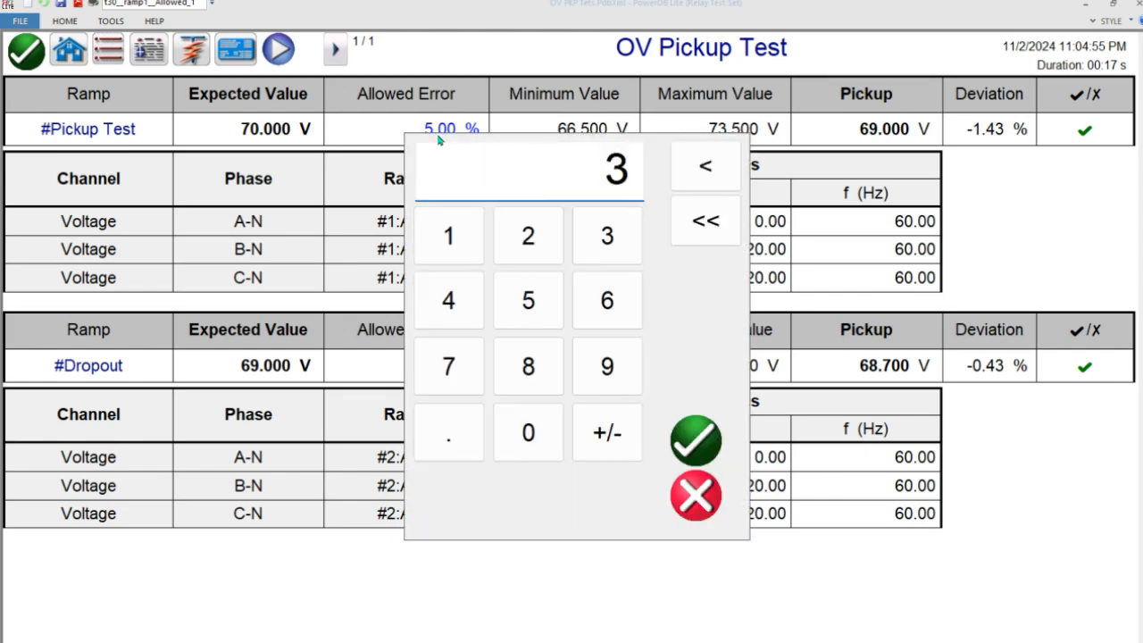
key("Return")
left_click(438, 365)
type("3")
key("Return")
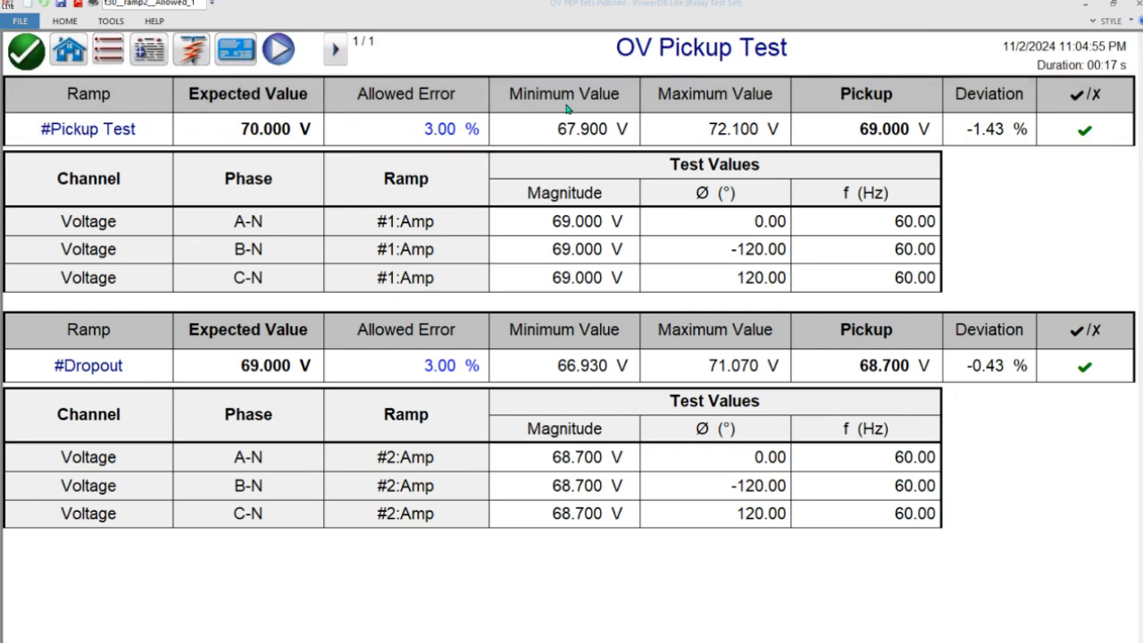
- Enable No Details in Report for the OV Pickup Test and reopen its results from the list of tests
right_click(591, 194)
left_click(642, 222)
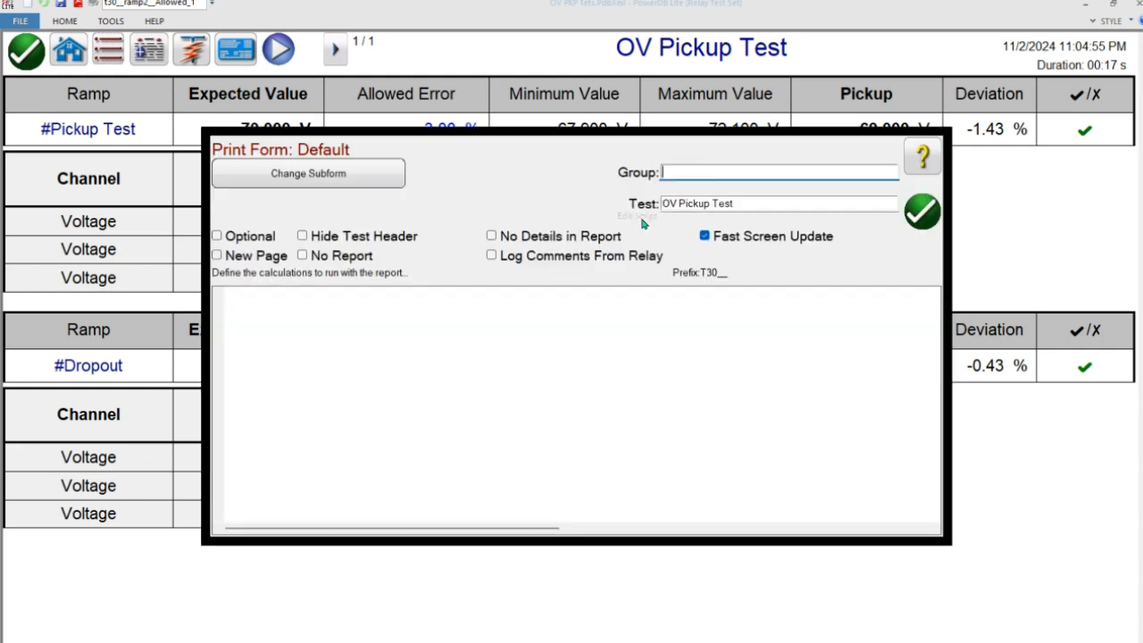
left_click(564, 238)
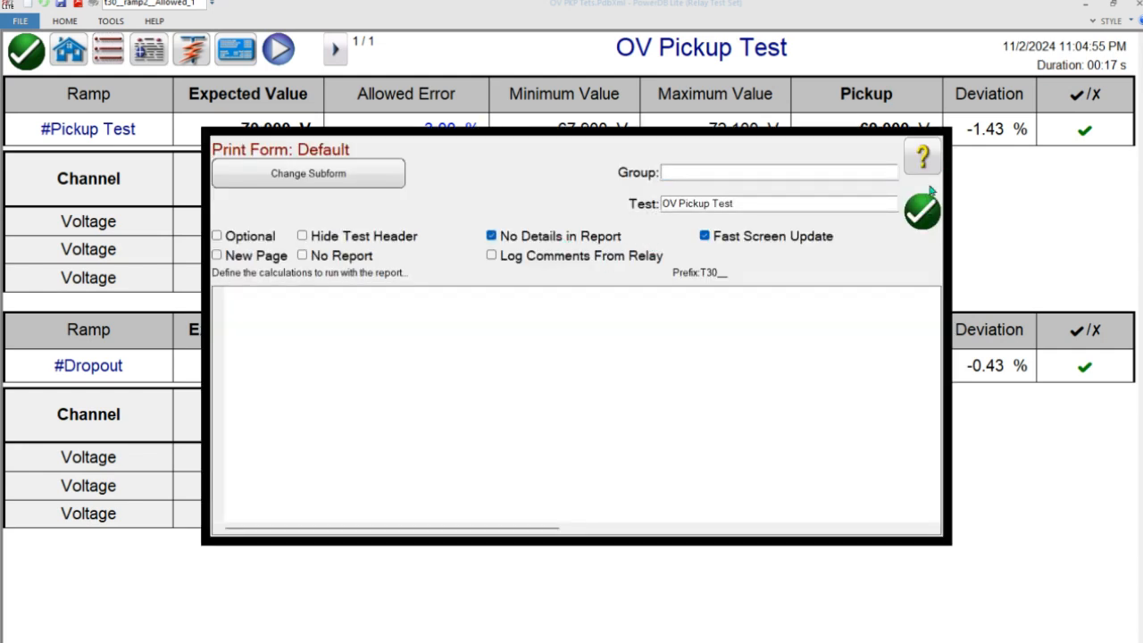
left_click(926, 213)
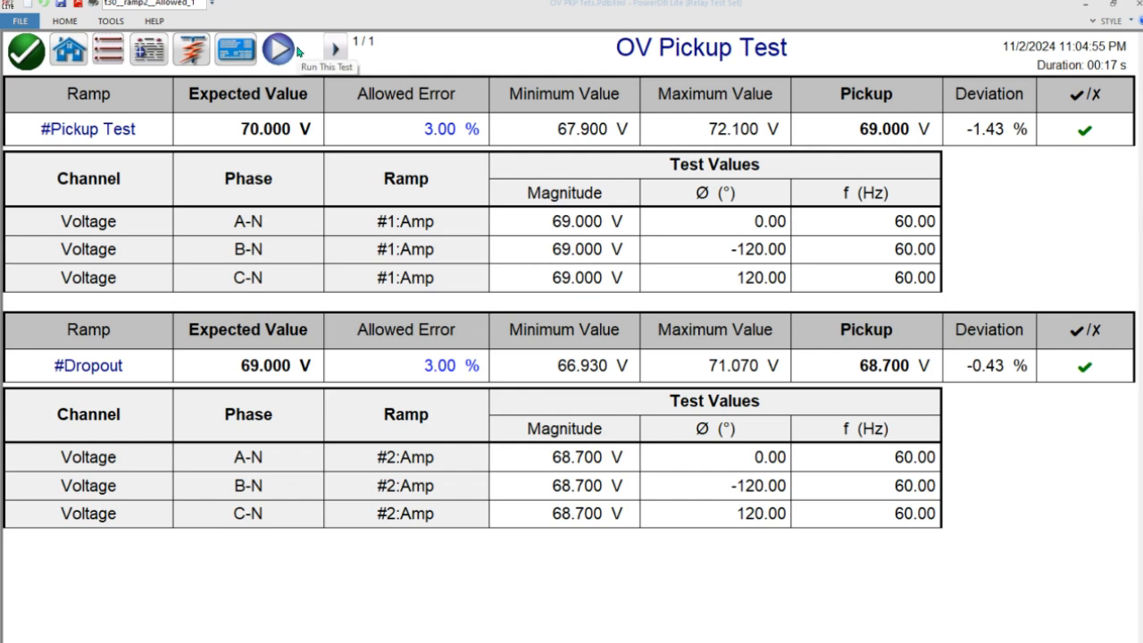
left_click(241, 51)
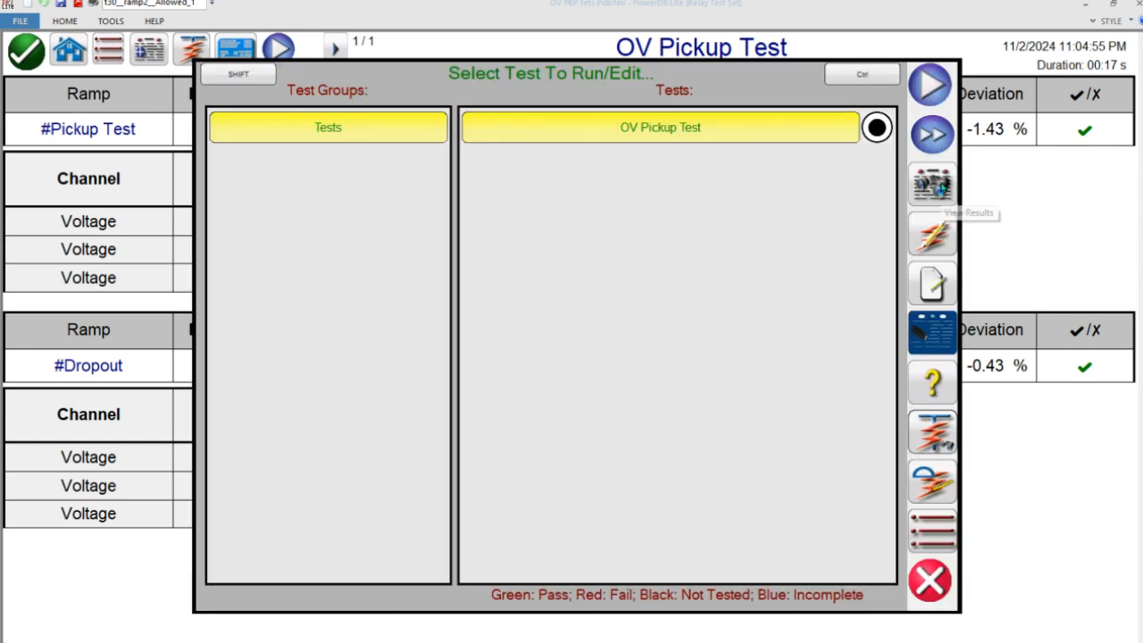
left_click(940, 187)
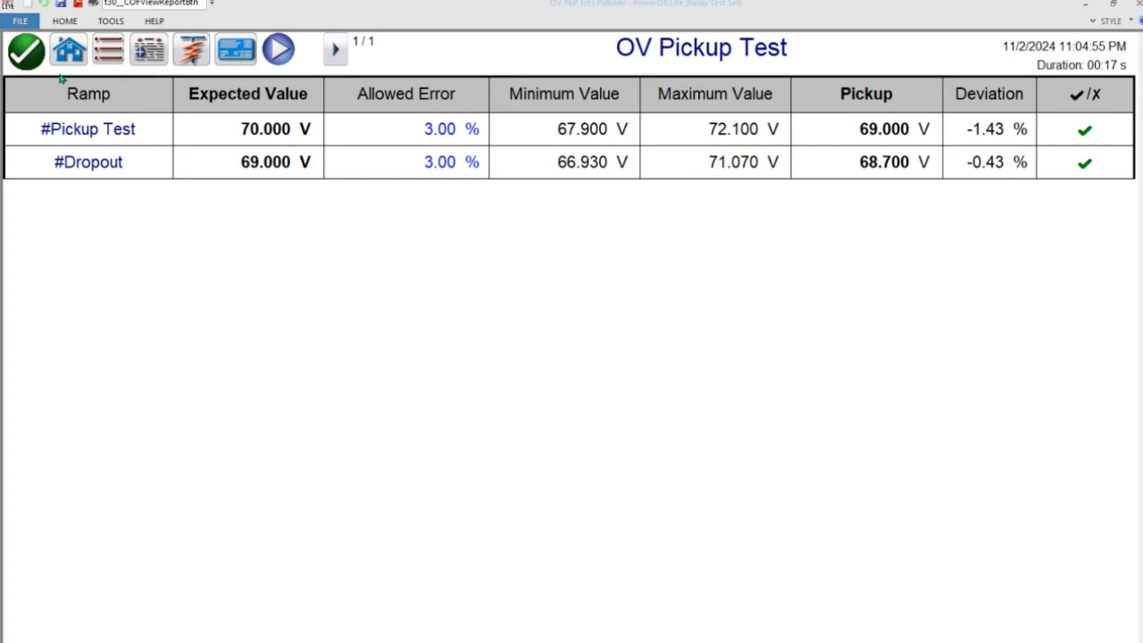
- Return to the main test screen, view the complete relay test report, and close the report
left_click(67, 52)
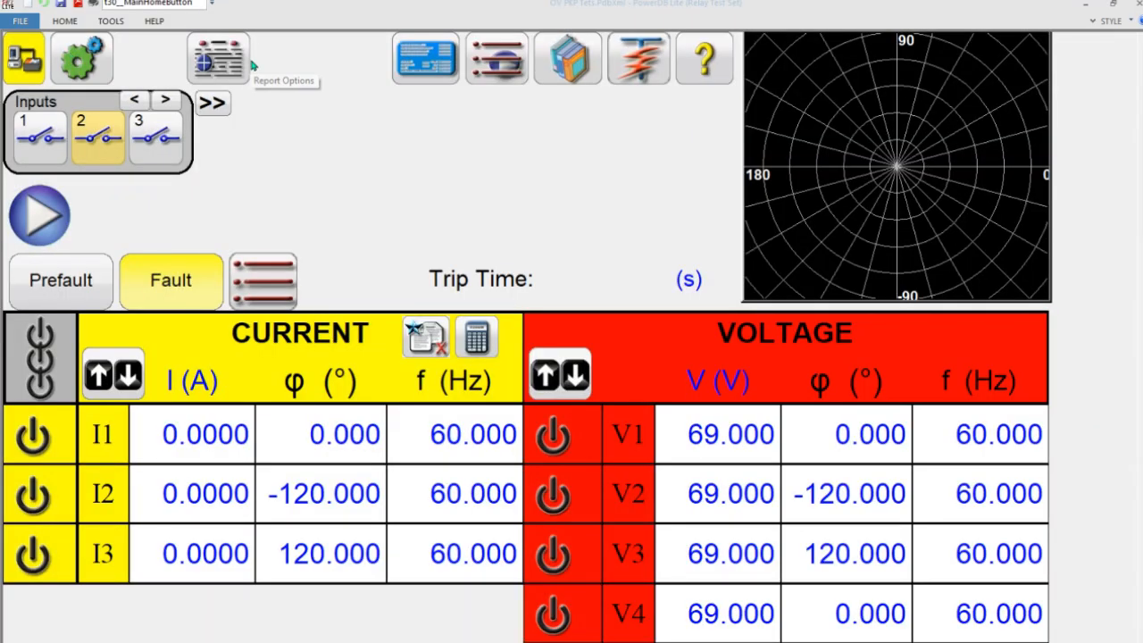
left_click(238, 58)
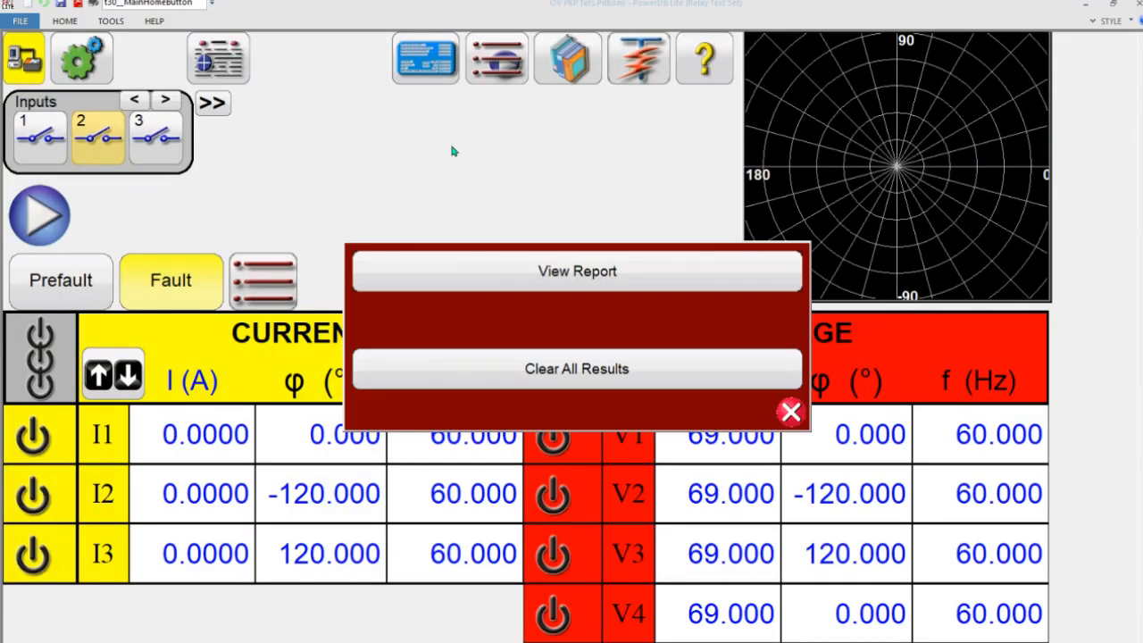
left_click(580, 280)
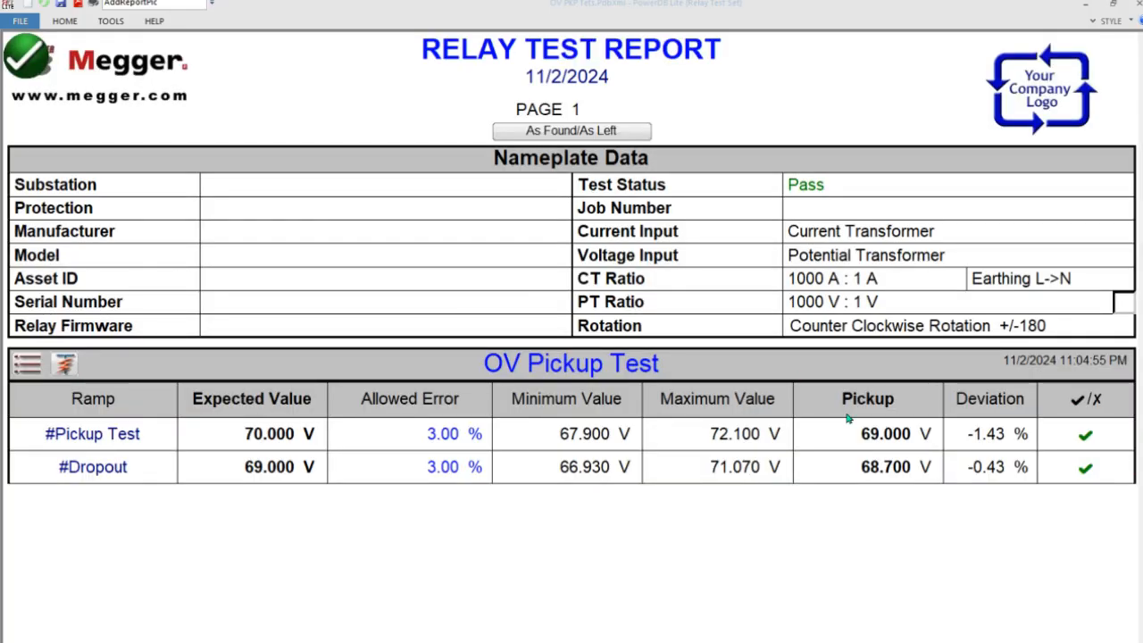
left_click(35, 60)
left_click(579, 296)
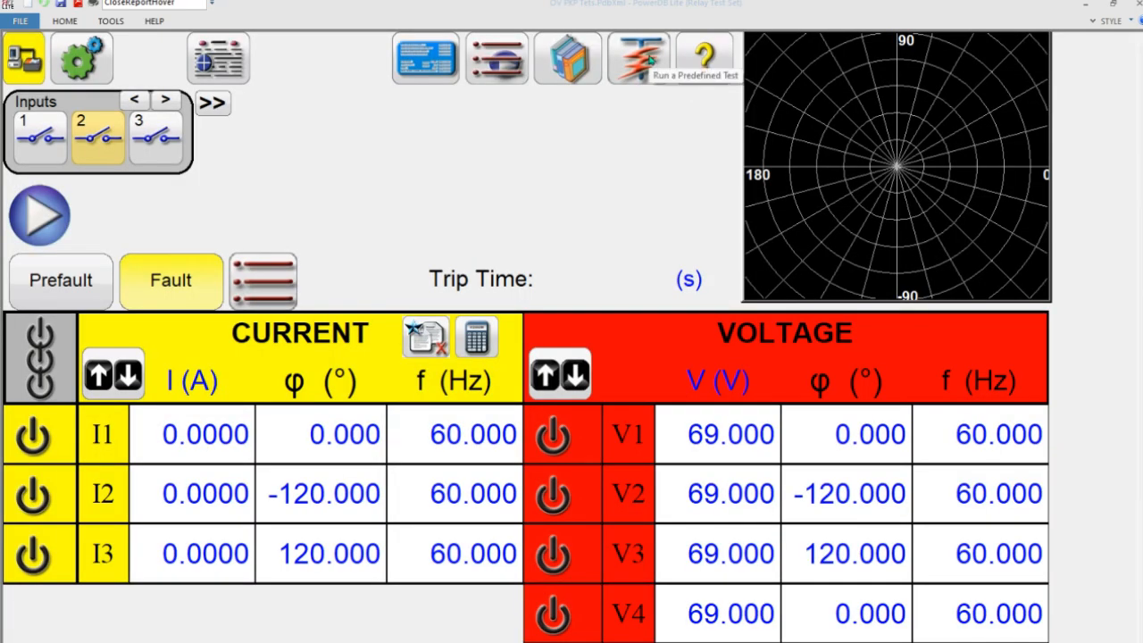
- Review the predefined tests, close their list, and open the selection of standard and enhanced test types
left_click(650, 59)
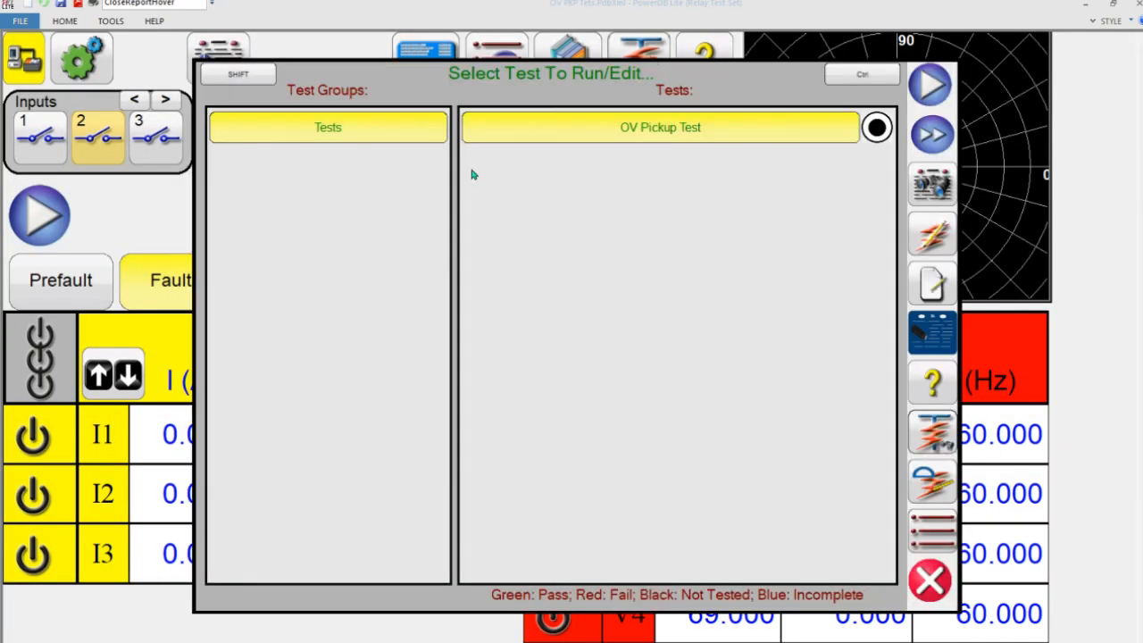
left_click(930, 582)
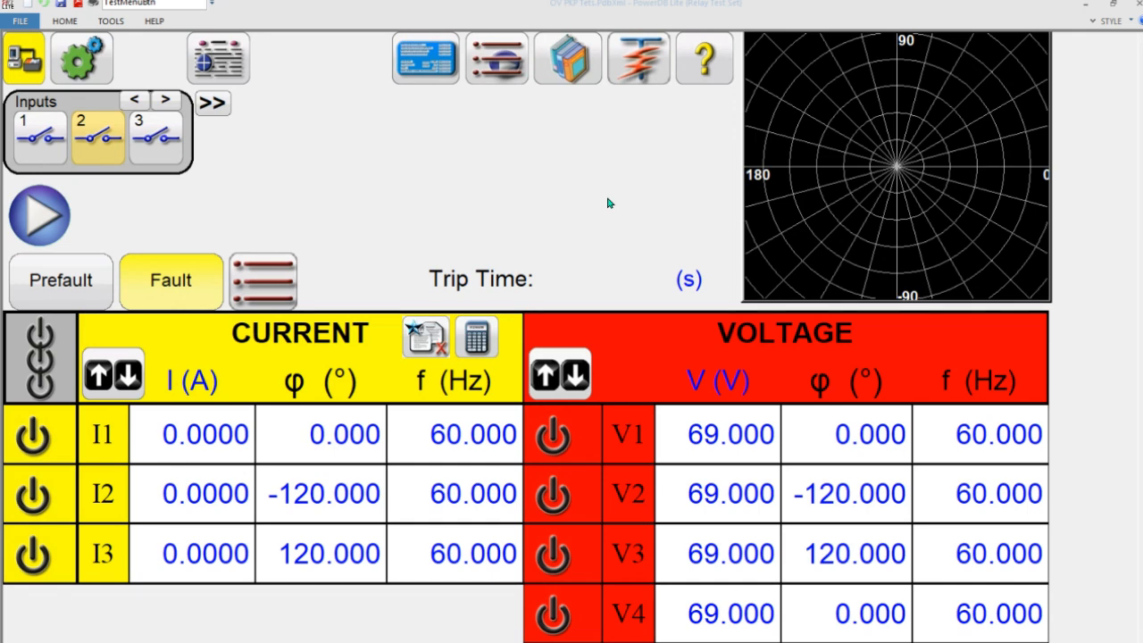
left_click(515, 67)
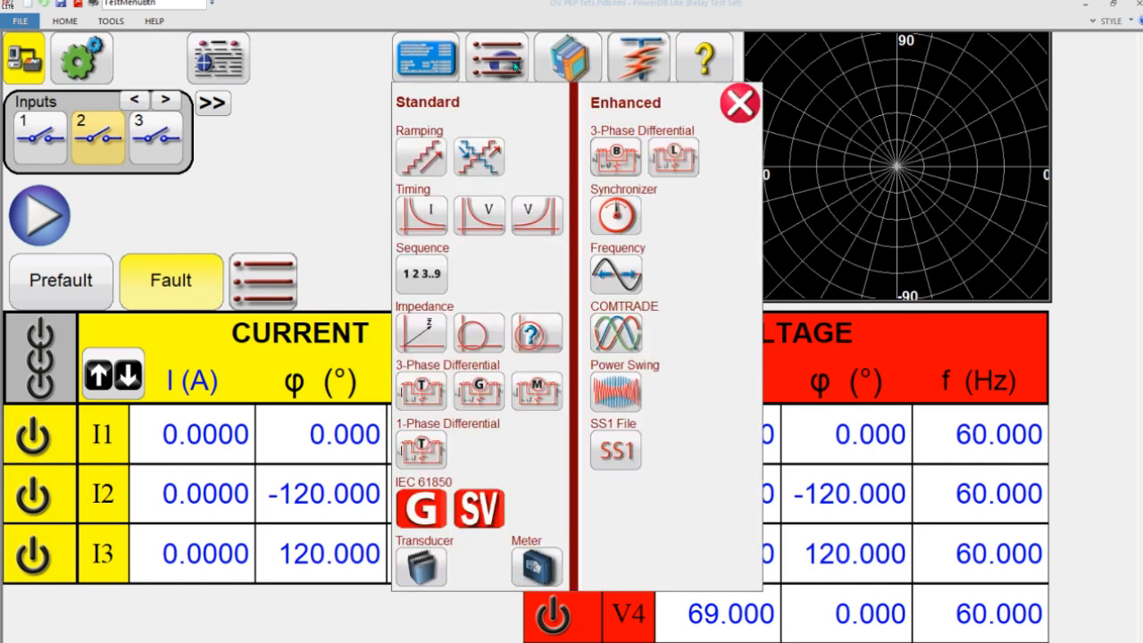